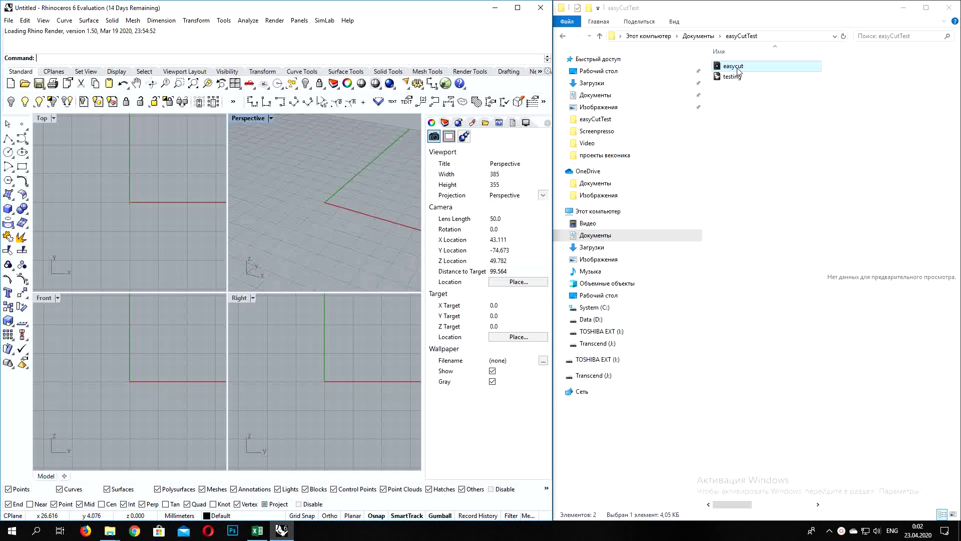
Install the EasyCut plug-in by dropping the easycut file into Rhino, then maximize the Rhino window.
drag(738, 71, 248, 253)
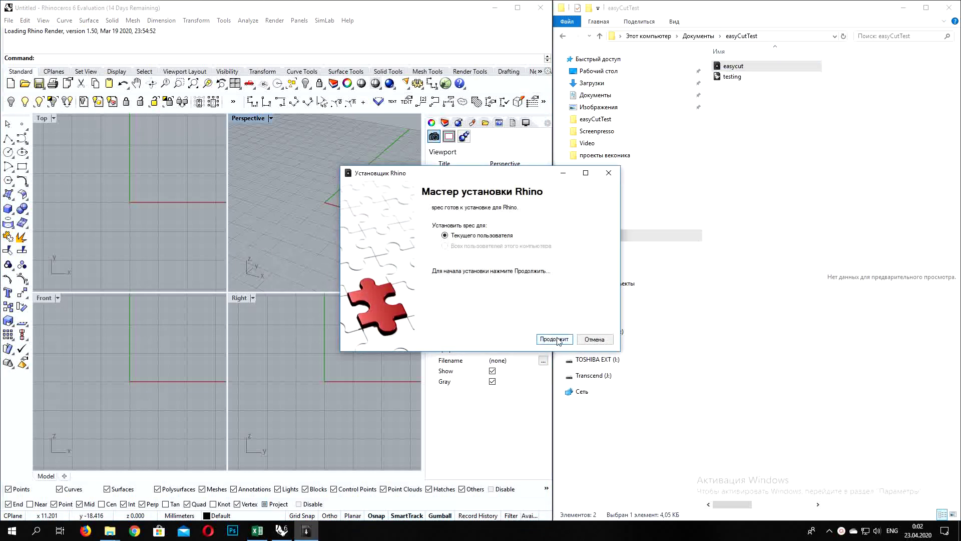
click(559, 340)
click(555, 340)
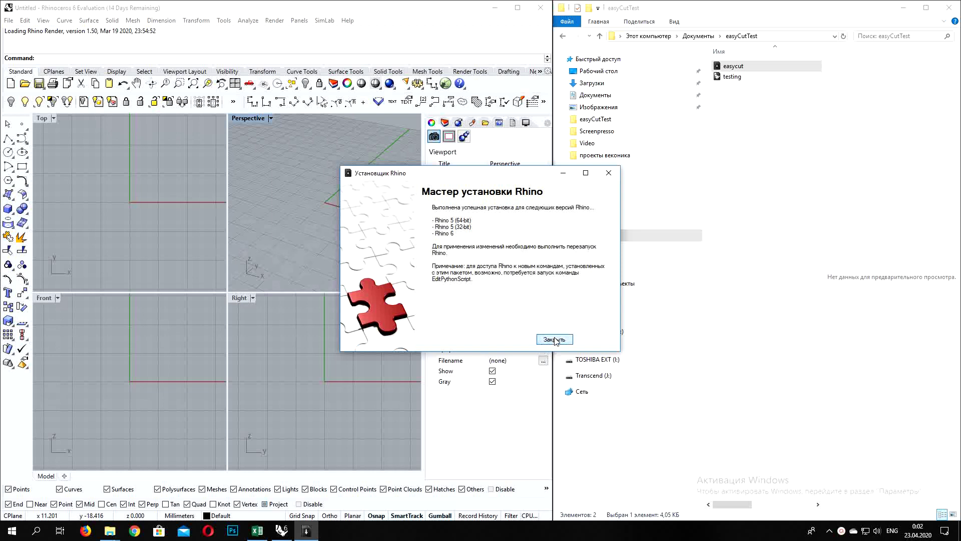
click(517, 8)
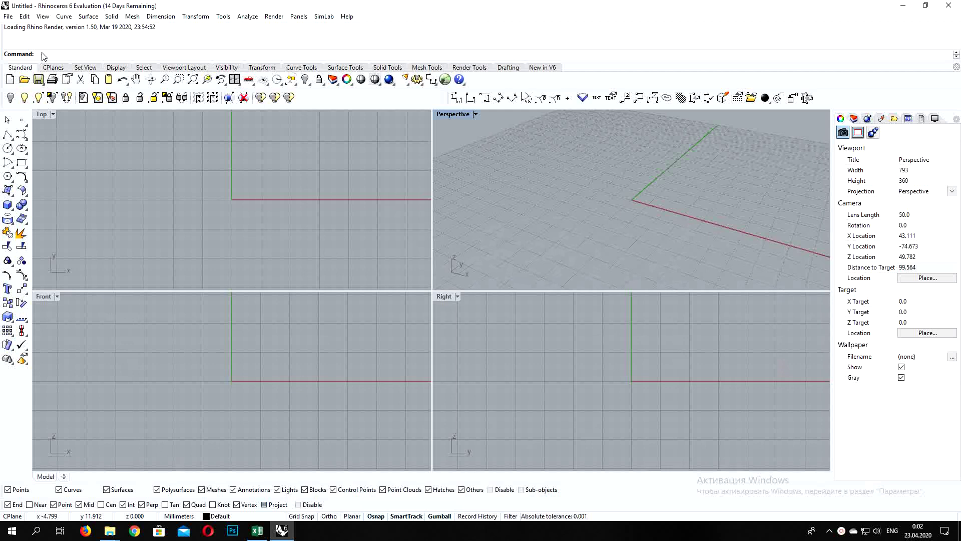
text(EditPtOn)
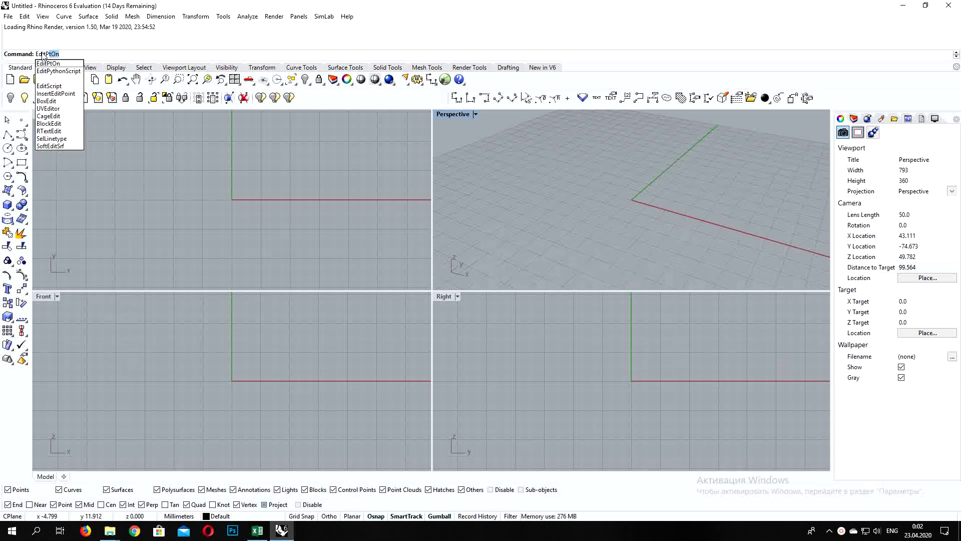
key(Down)
key(Escape)
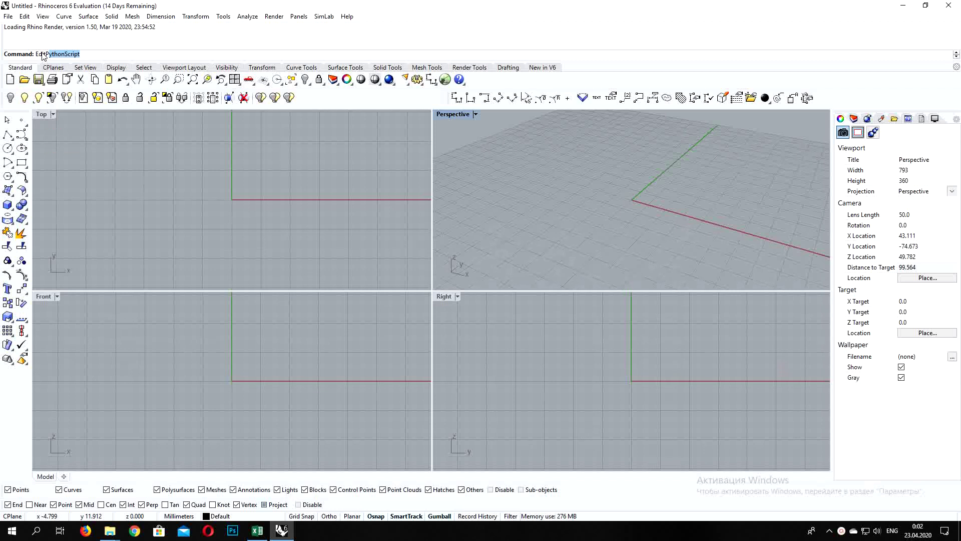
key(Return)
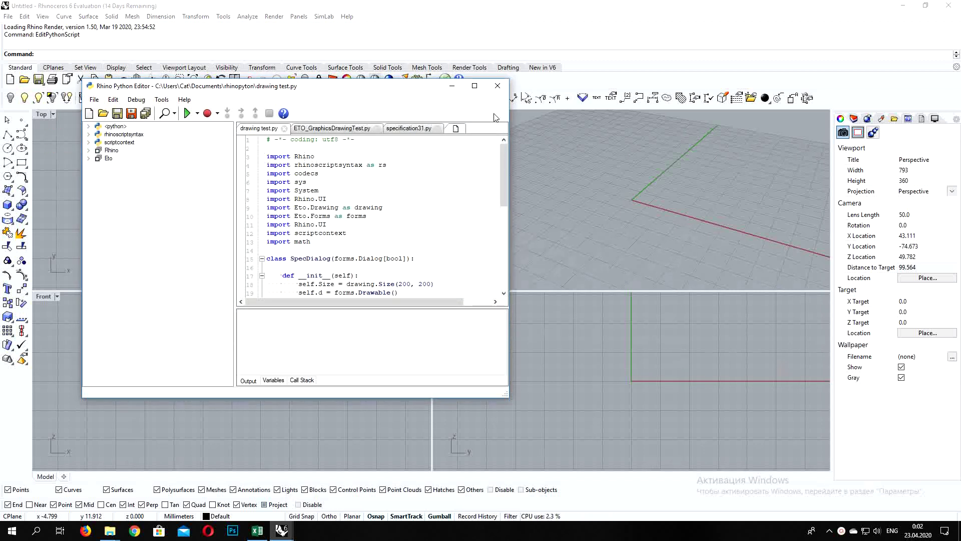
click(498, 86)
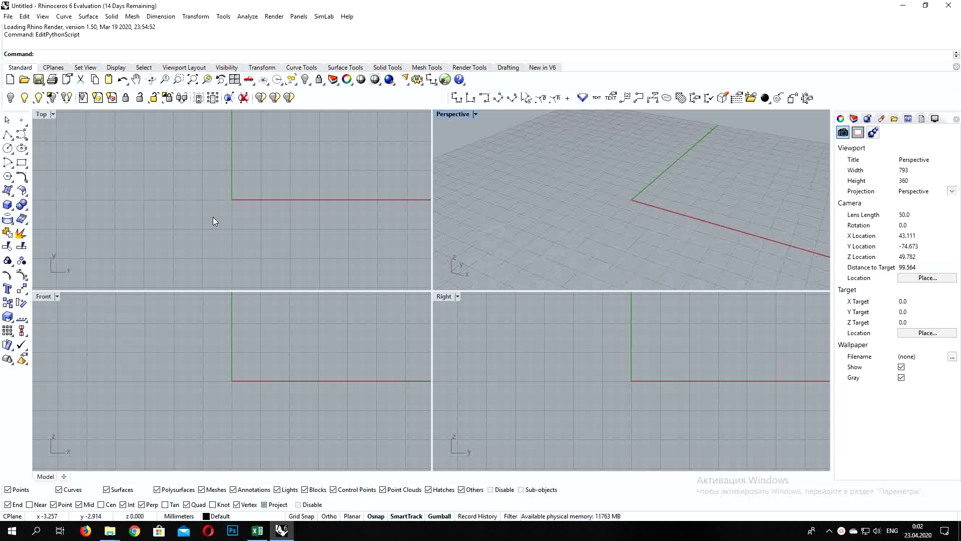
Snap Rhino beside the easyCutTest folder and open testing.3dm by dropping it into the viewport.
text(pec)
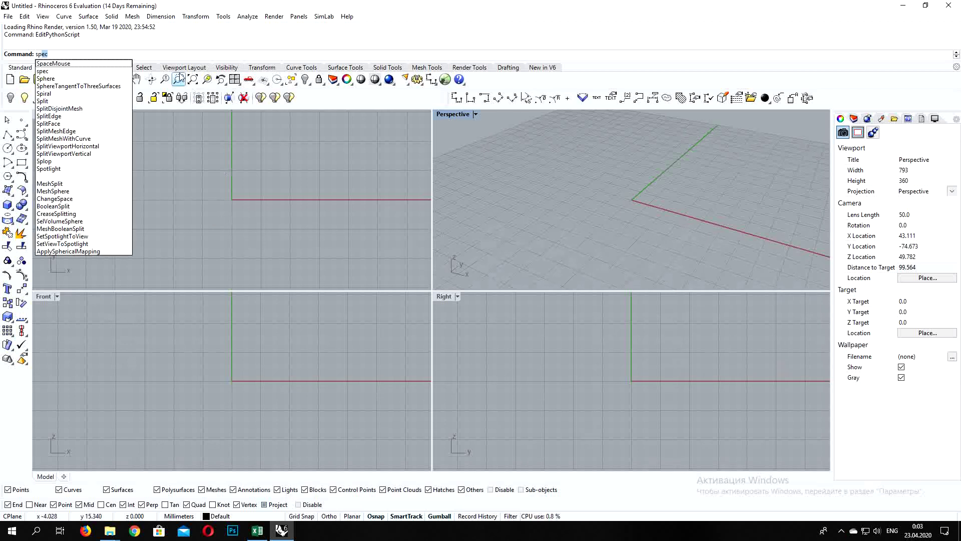
click(50, 73)
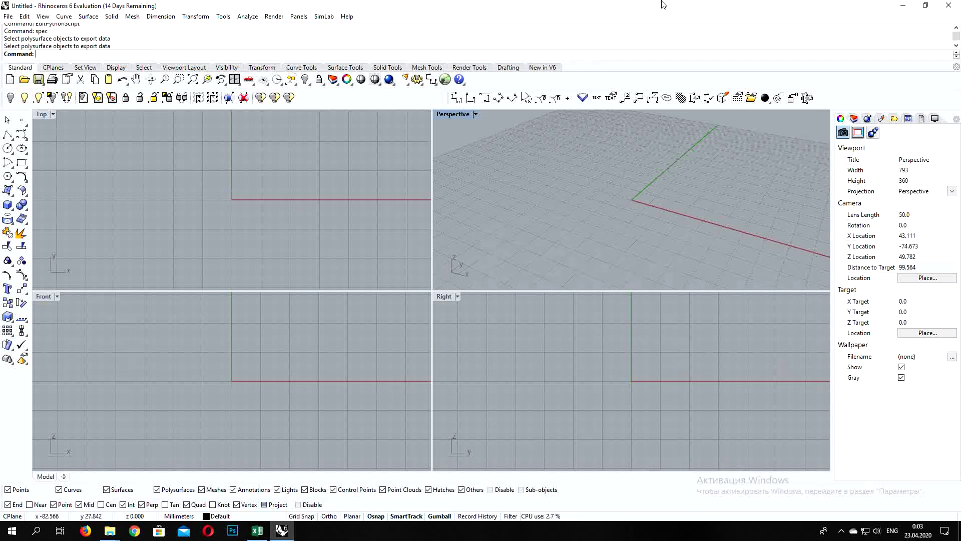
key(super+Left)
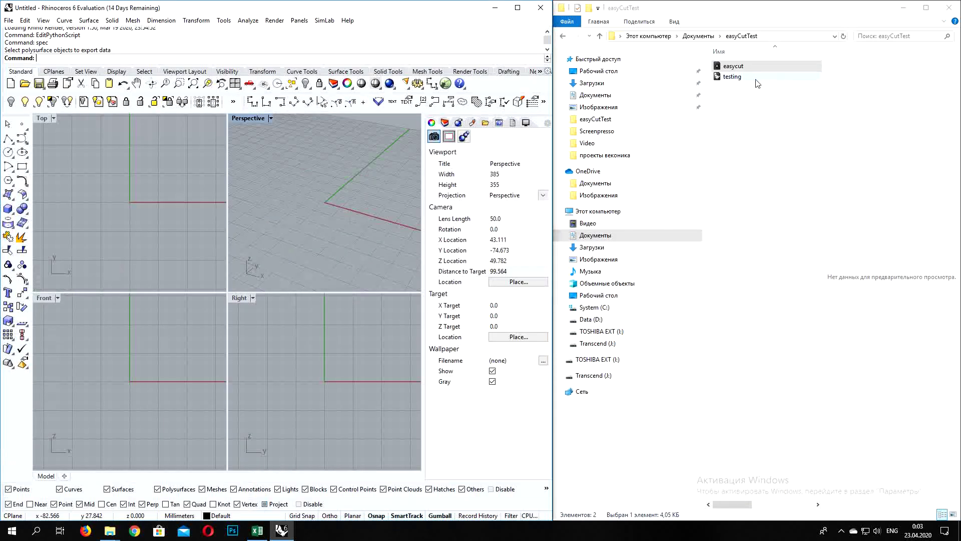
click(743, 79)
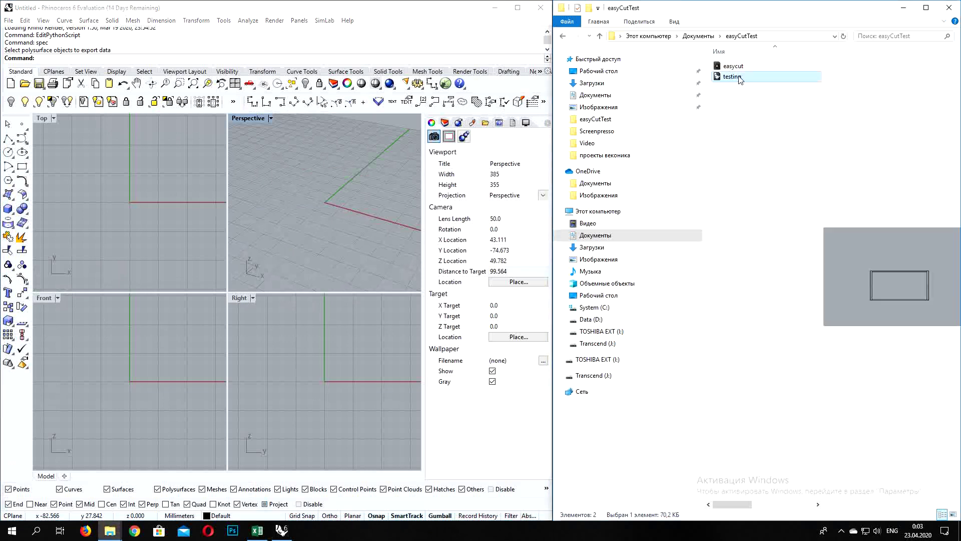
drag(741, 79, 450, 288)
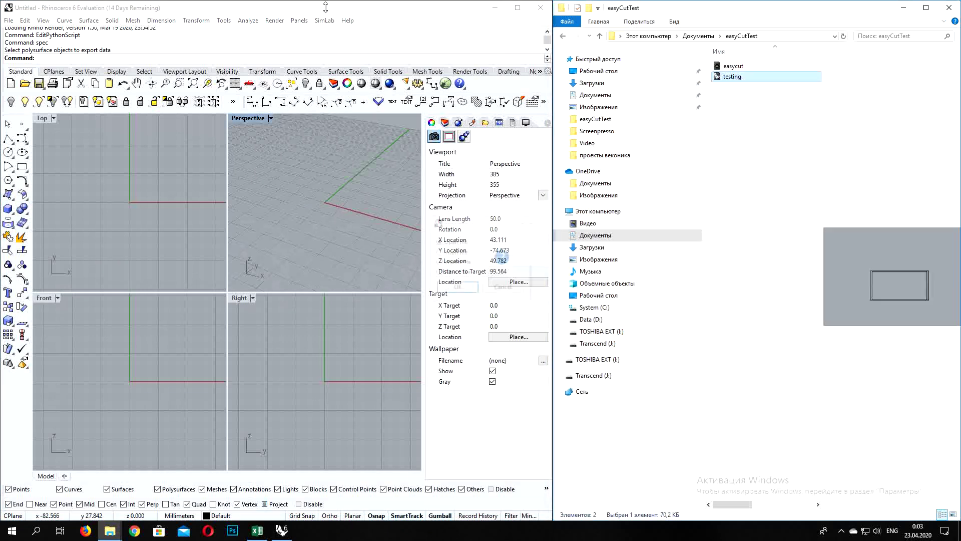
key(Return)
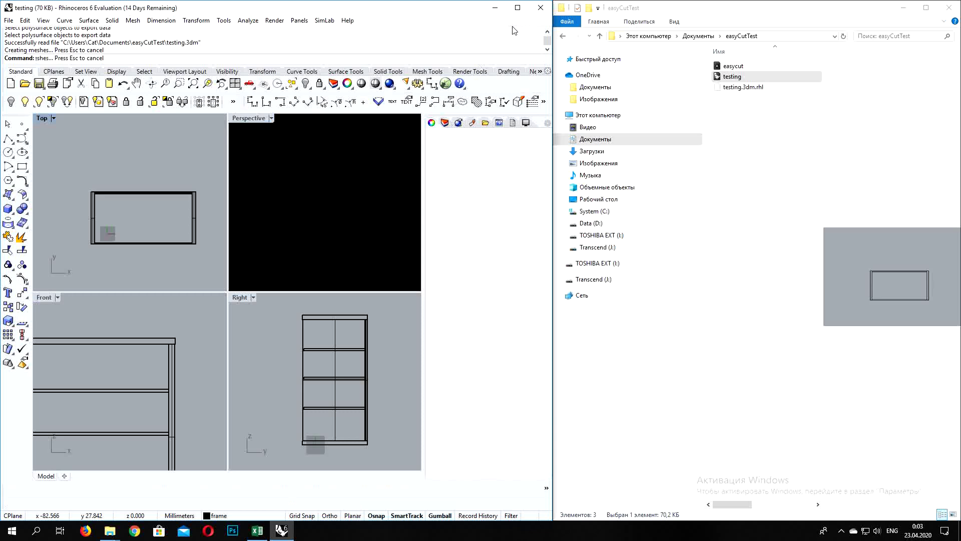
Maximize Rhino and orbit the cabinet, picking the bottom shelf, a side panel and the top board to inspect them.
click(518, 9)
right_drag(666, 253, 591, 245)
right_drag(675, 212, 677, 252)
click(677, 253)
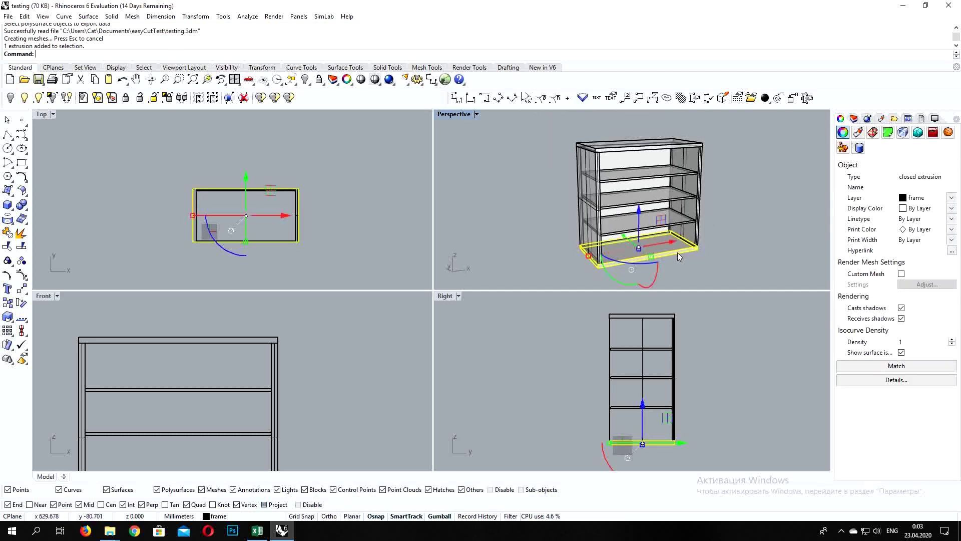
click(701, 189)
click(722, 236)
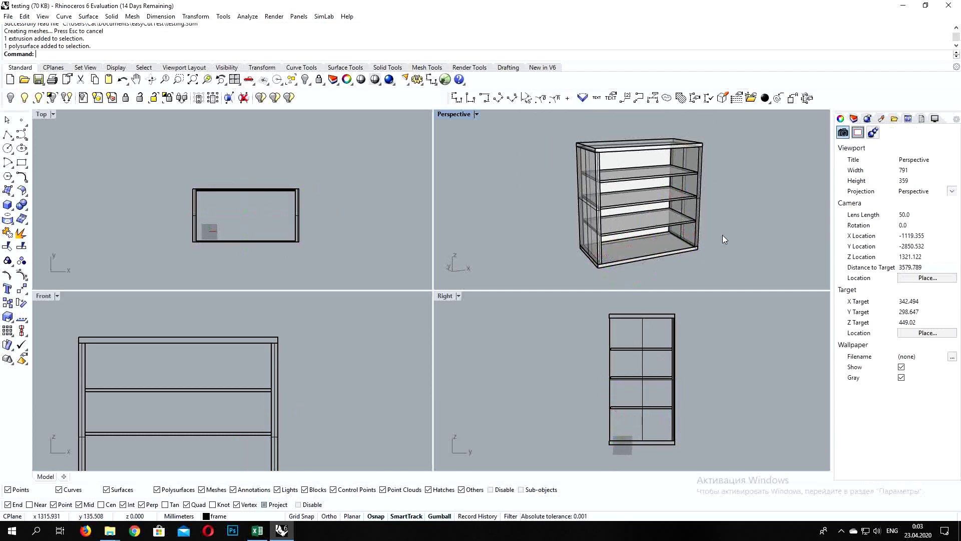
right_drag(629, 167, 626, 183)
scroll(630, 163, up, 5)
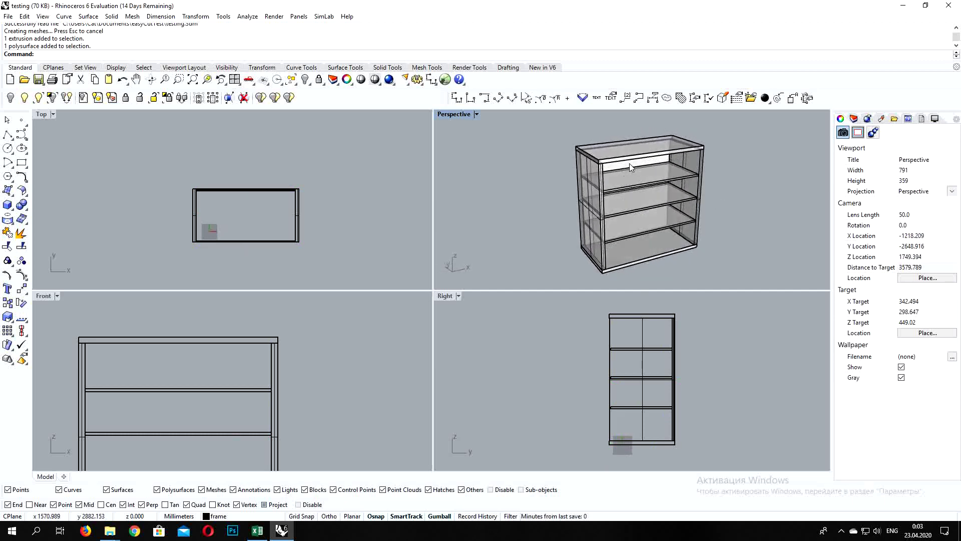
click(593, 144)
scroll(597, 133, down, 4)
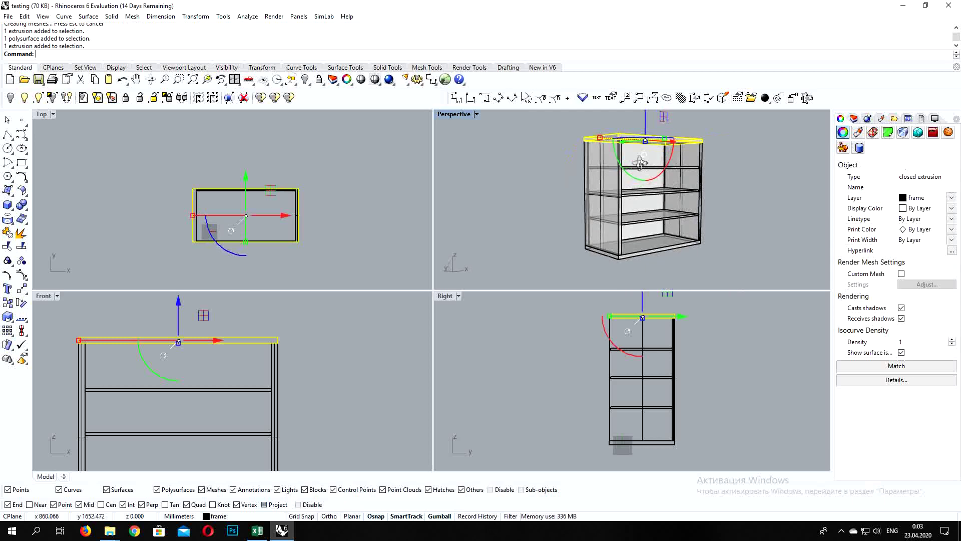
Orbit to the cabinet's side and window-select all of its boards.
scroll(713, 146, up, 3)
right_drag(713, 145, 558, 140)
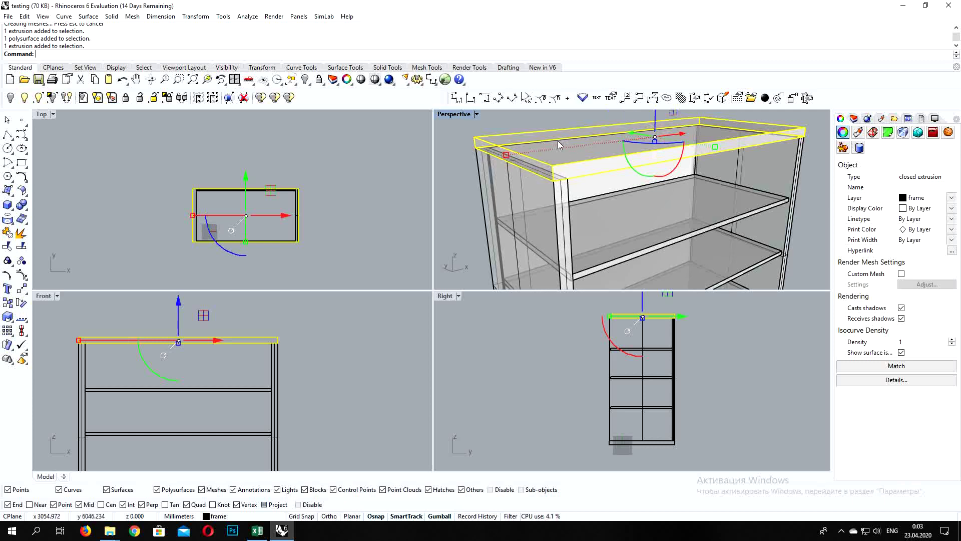
scroll(703, 181, down, 2)
click(703, 180)
scroll(703, 181, down, 3)
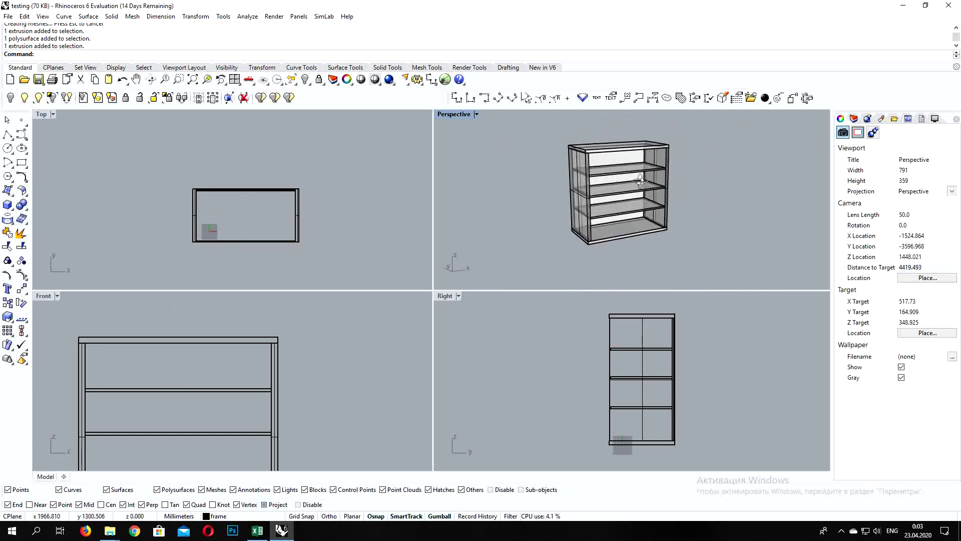
right_drag(582, 176, 592, 188)
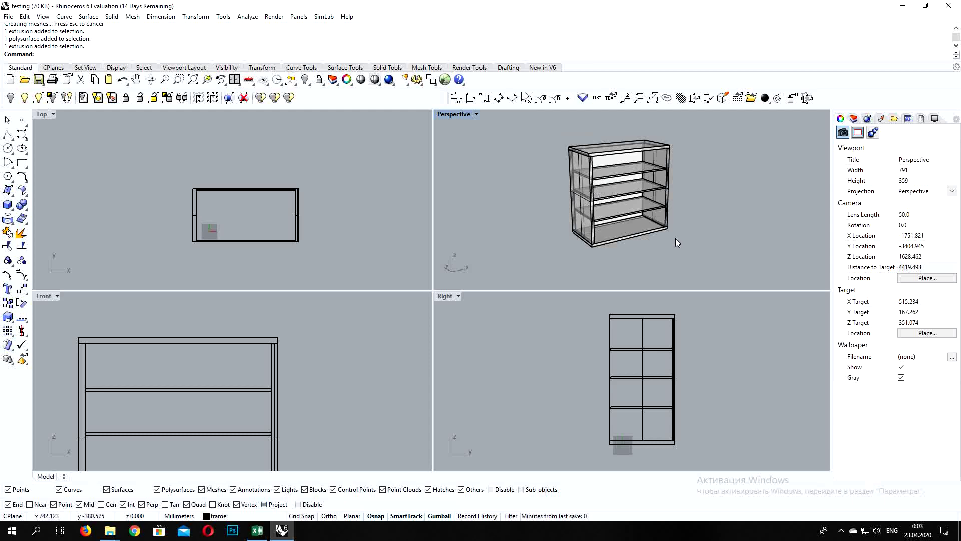
drag(699, 253, 558, 131)
scroll(558, 151, up, 3)
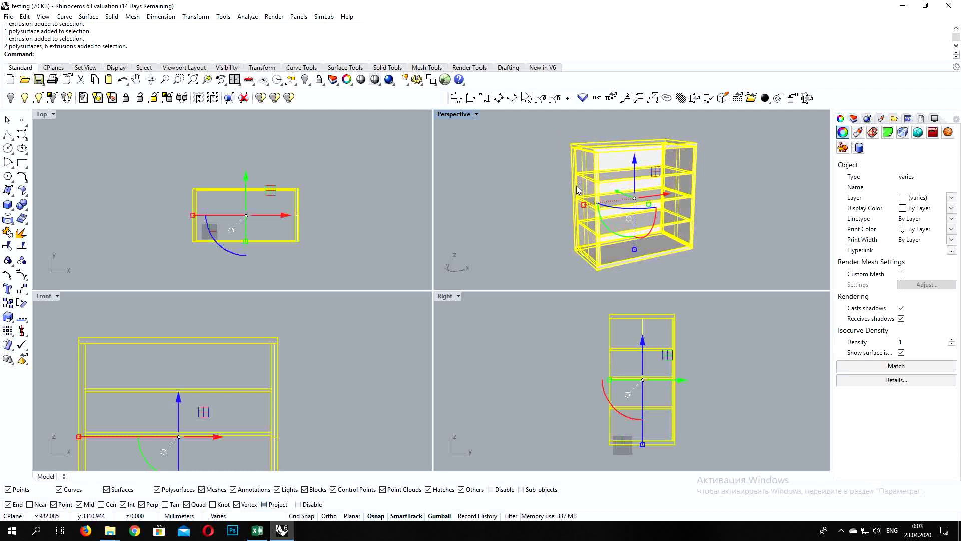
Run spec on the selection and accept converting the 6 extrusions to polysurfaces.
key(Return)
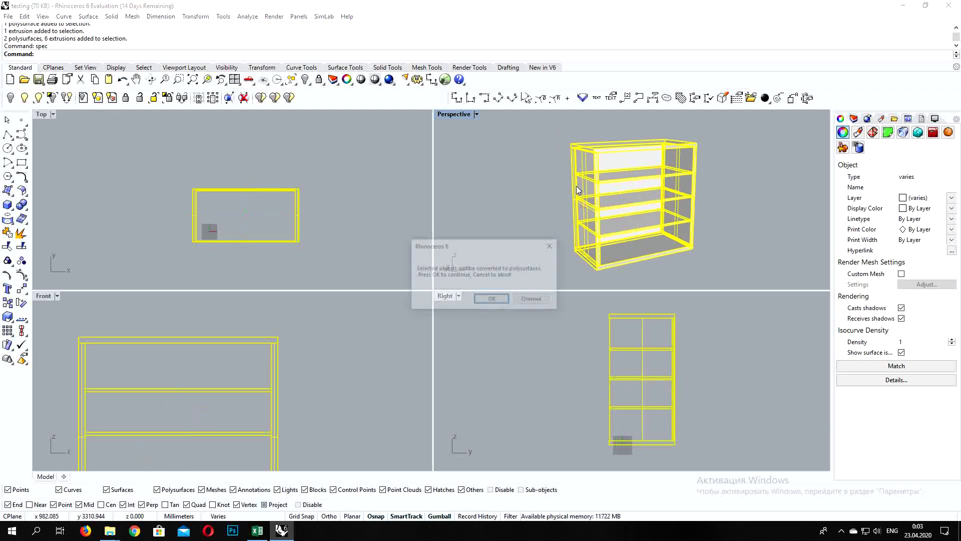
drag(468, 245, 440, 225)
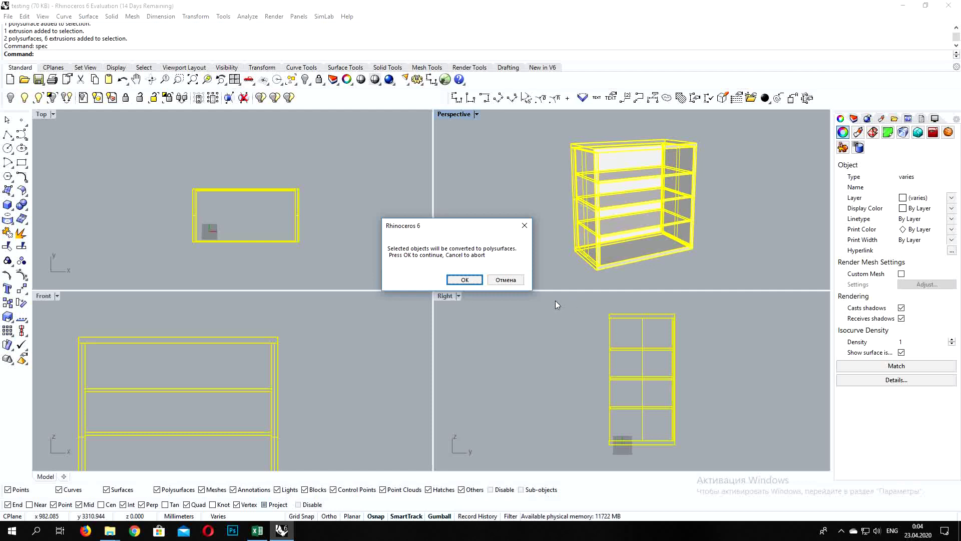
click(465, 280)
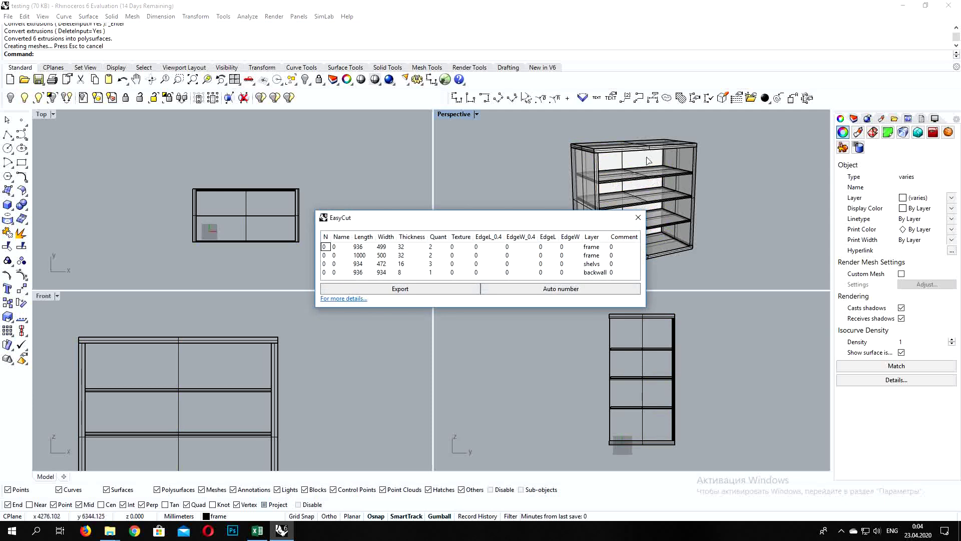
drag(546, 218, 315, 185)
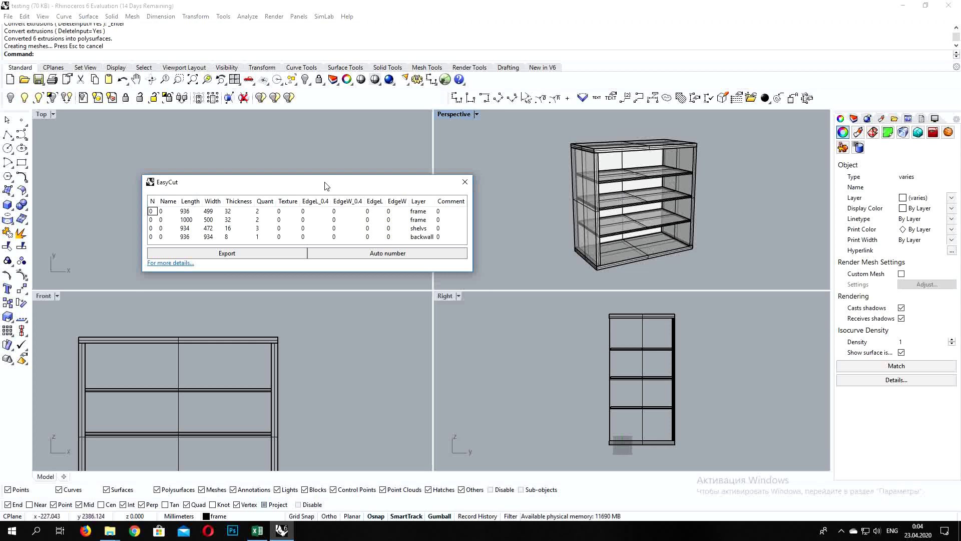
click(187, 209)
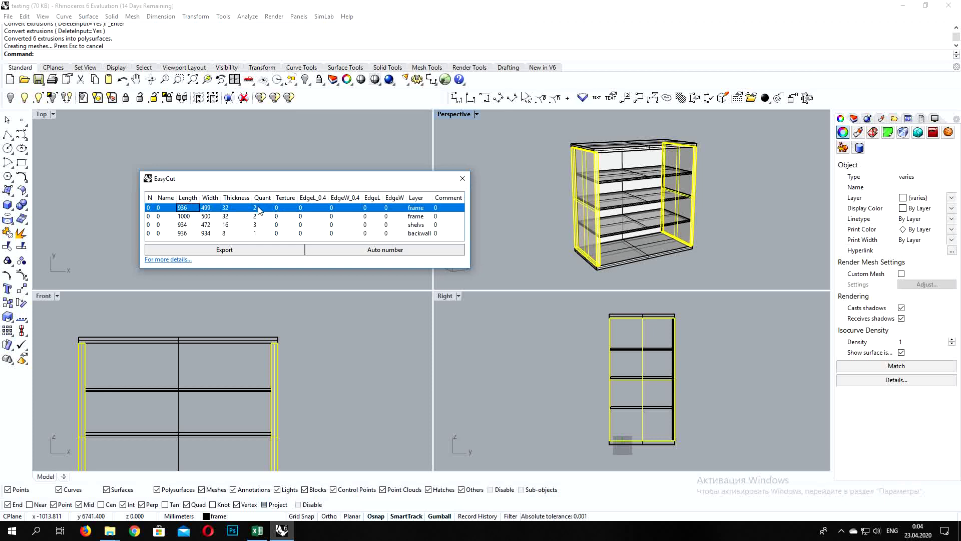
click(188, 217)
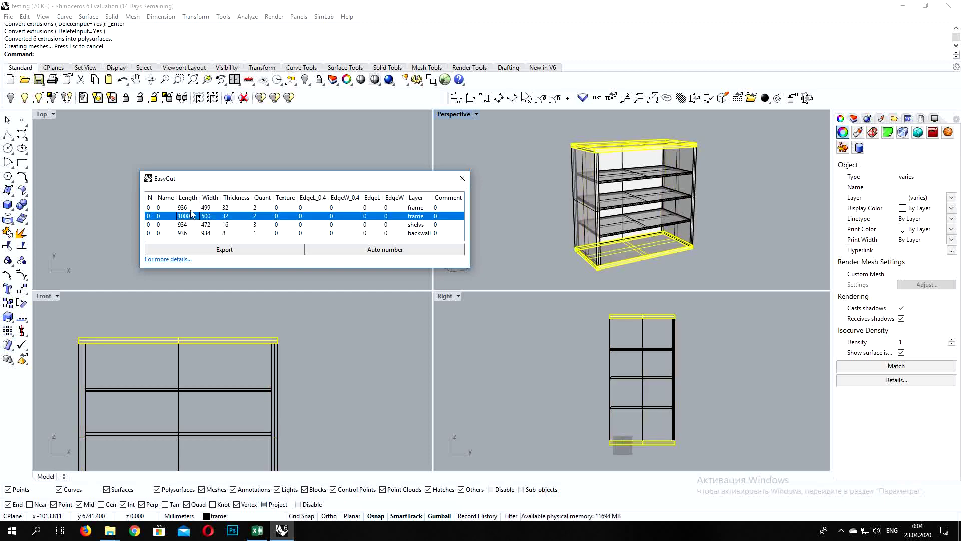
click(191, 208)
right_drag(673, 182, 647, 170)
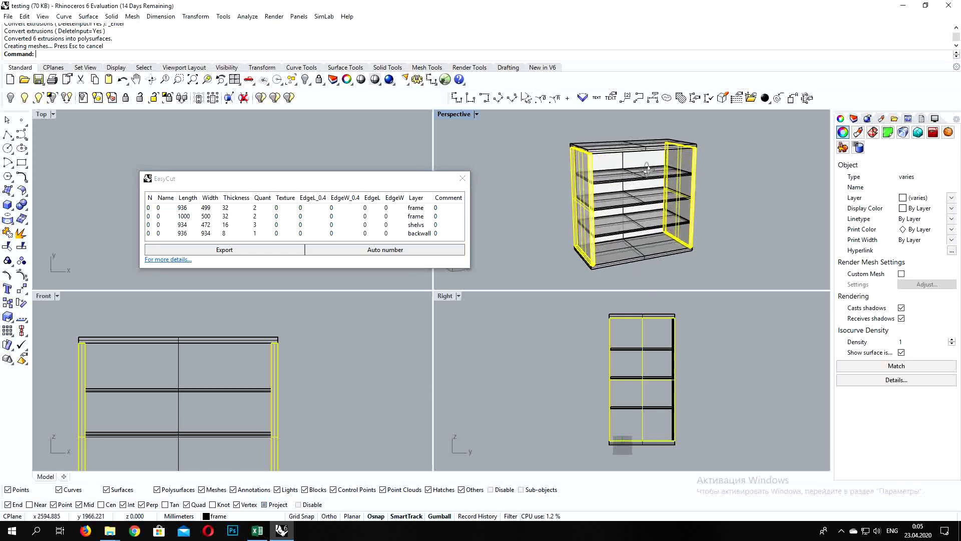
click(198, 225)
right_drag(718, 224, 688, 234)
click(193, 232)
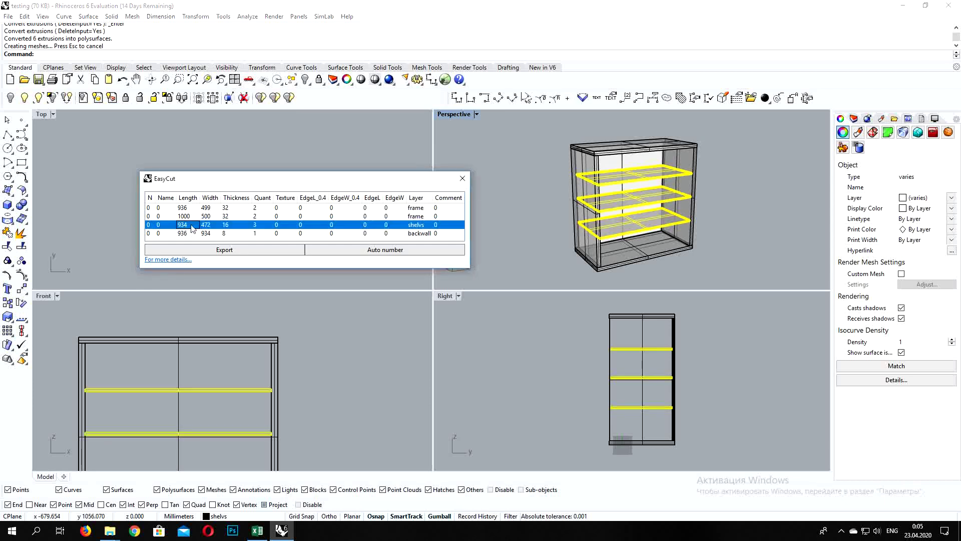
click(210, 209)
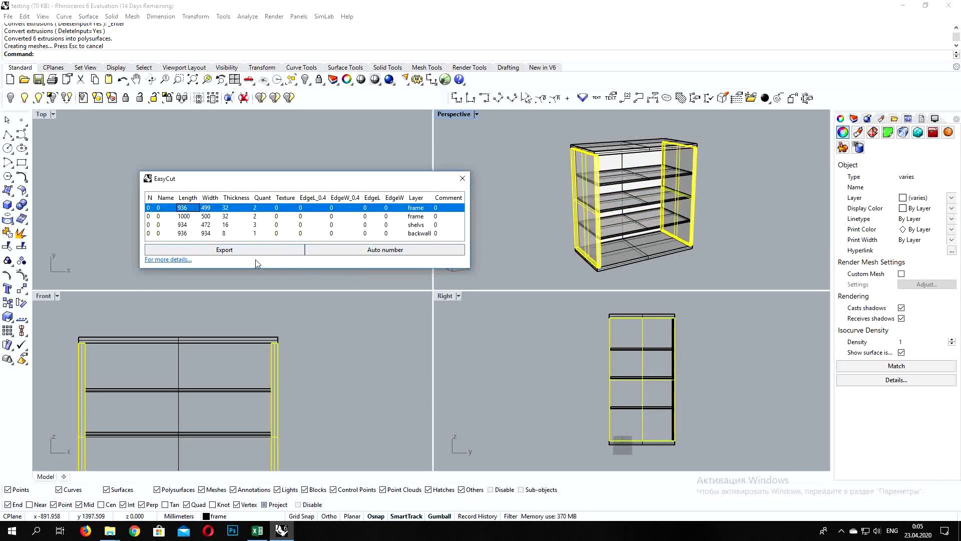
Auto-number the parts 1–4 and enlarge the EasyCut table, leaving backwall as number 4.
click(360, 252)
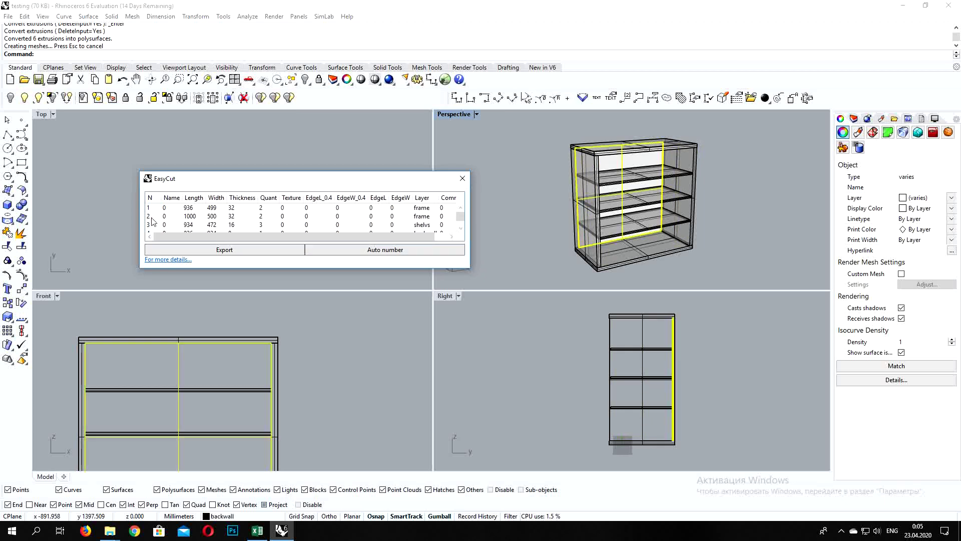
scroll(158, 215, down, 1)
drag(197, 172, 208, 109)
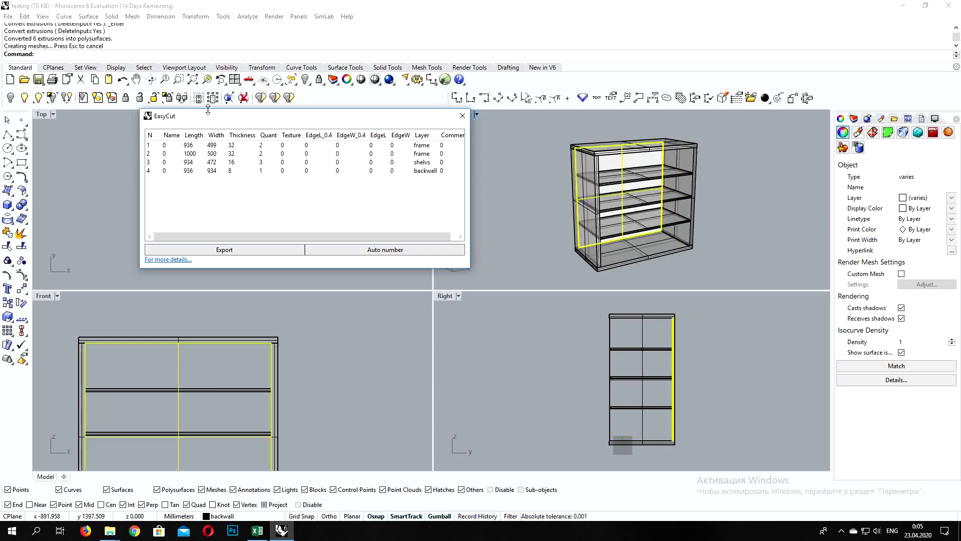
click(157, 146)
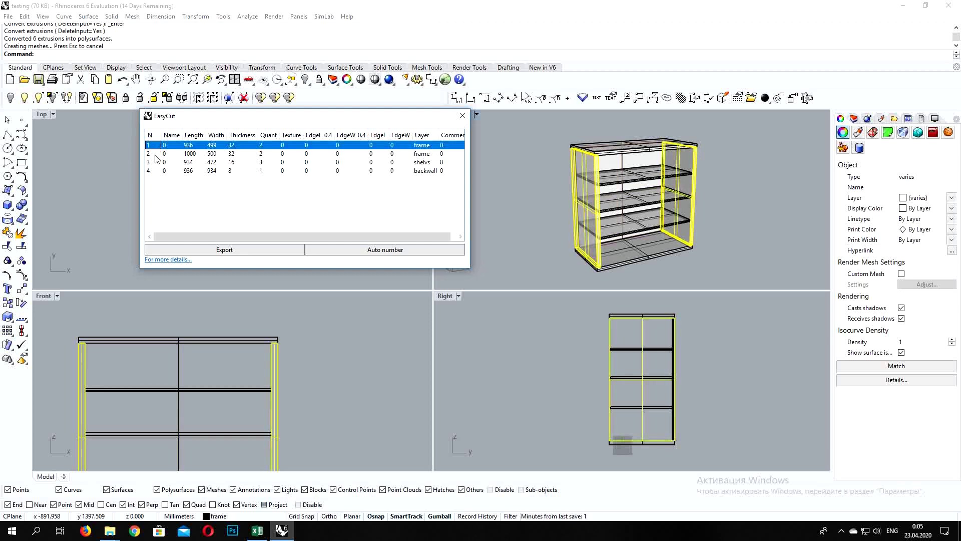
click(156, 154)
click(155, 170)
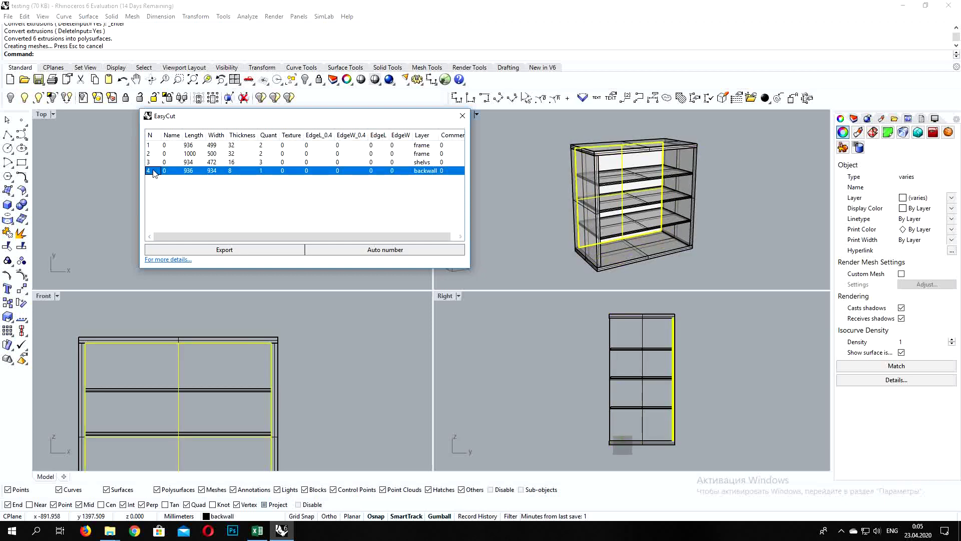
click(154, 172)
text(5)
key(Return)
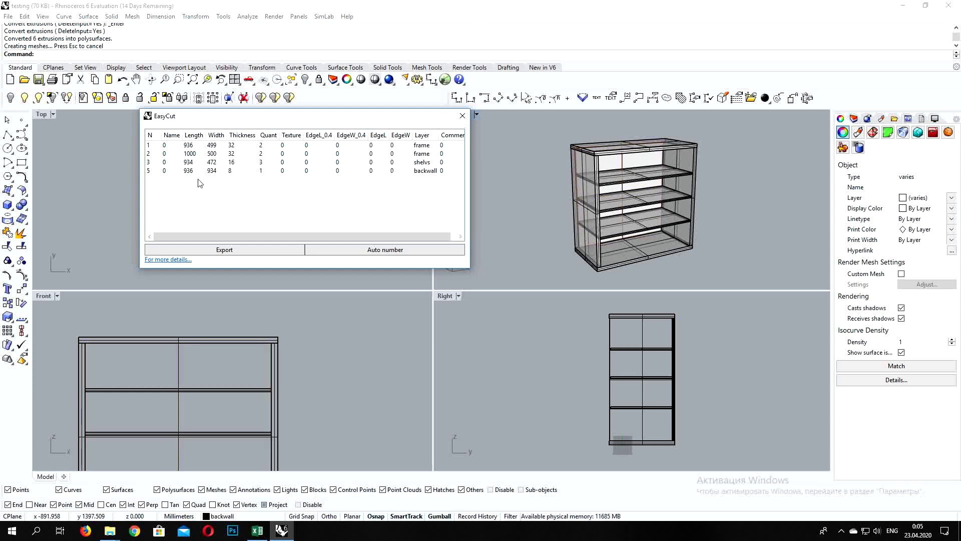
click(155, 171)
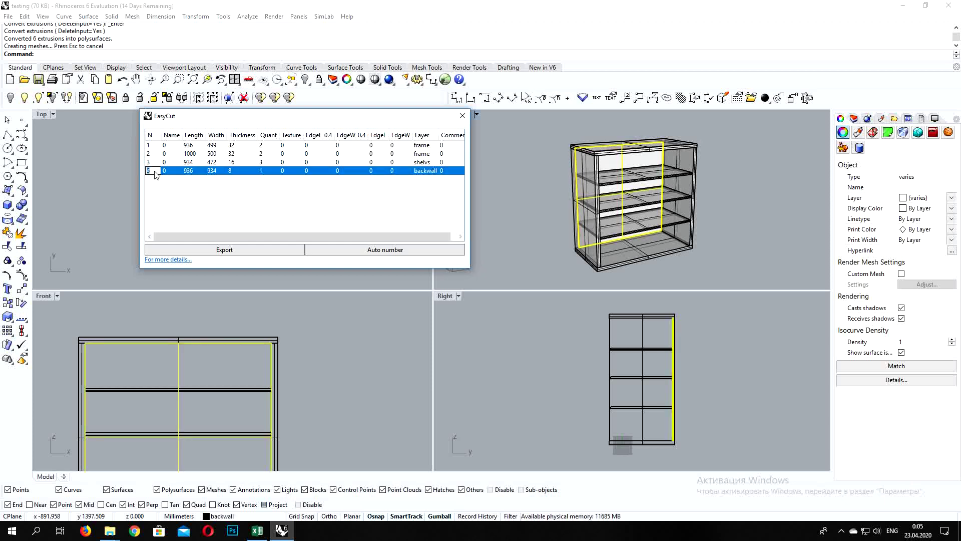
text(4)
key(Return)
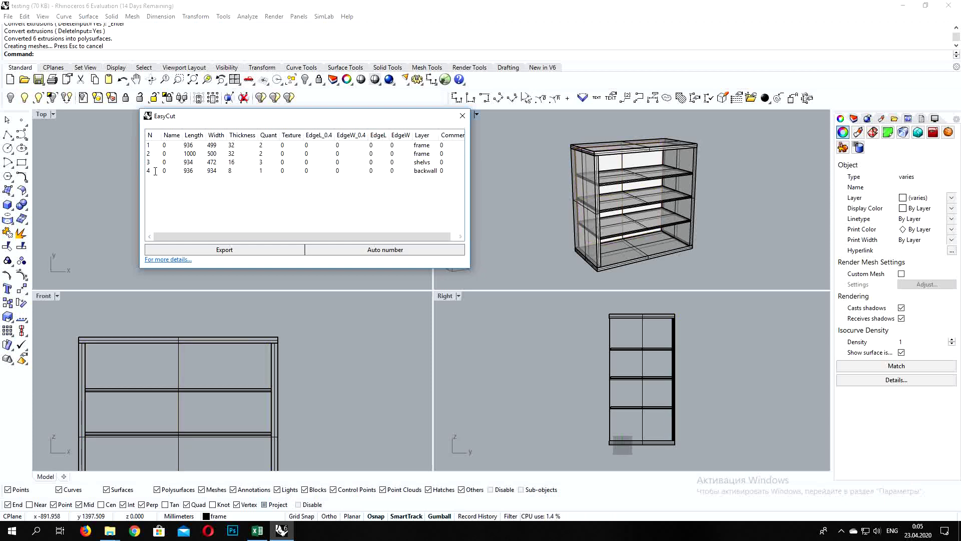
Widen the Name column and name the first three rows Side, Horint and Shelv.
drag(180, 135, 191, 135)
click(179, 145)
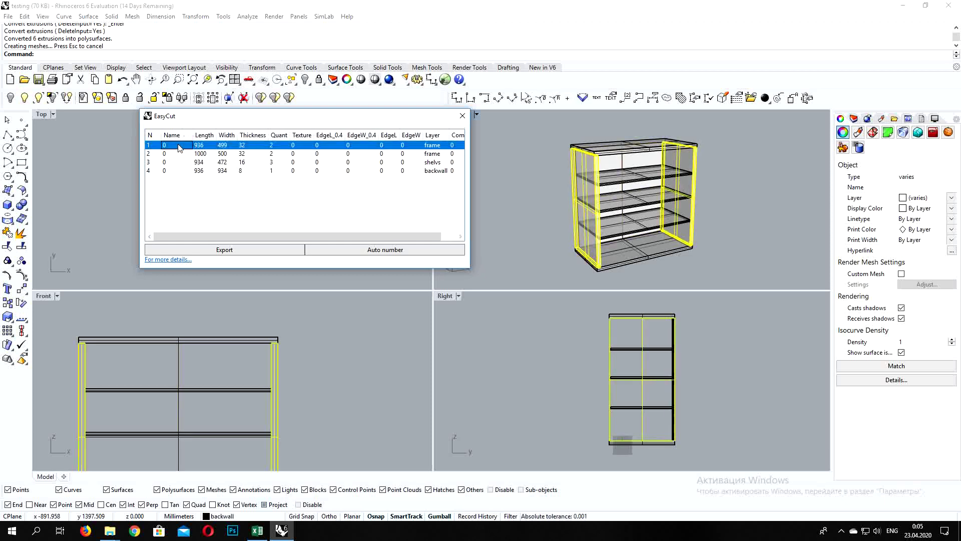
click(179, 145)
key(Return)
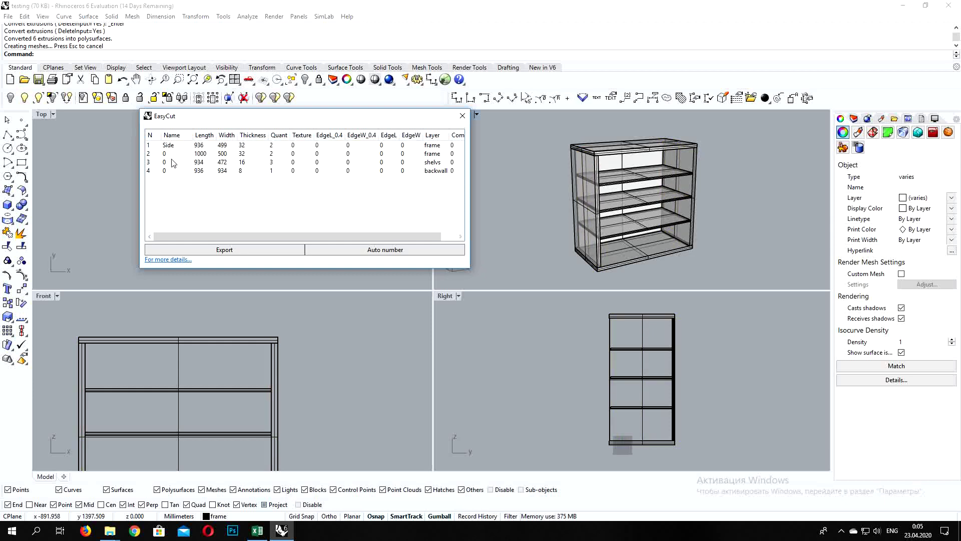
click(170, 154)
click(171, 153)
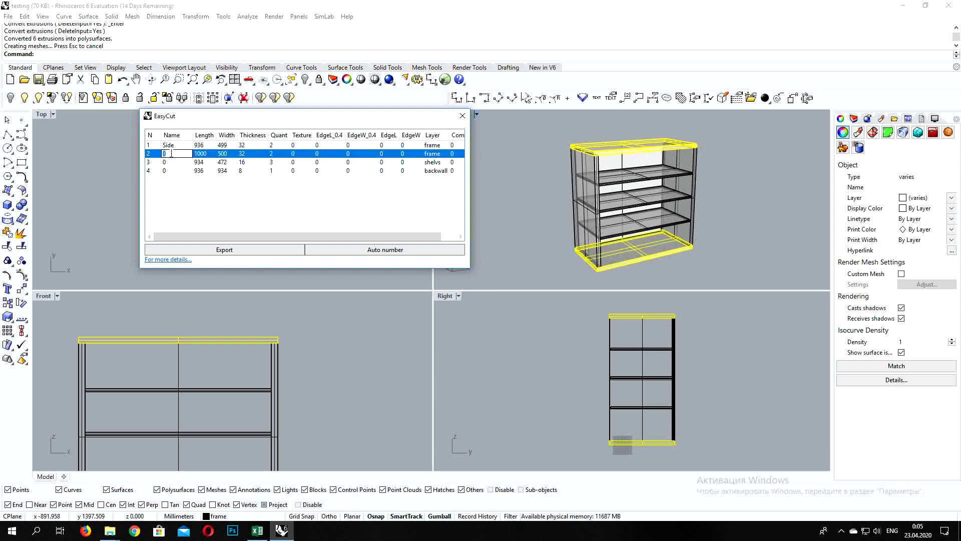
text(Horizont)
key(Return)
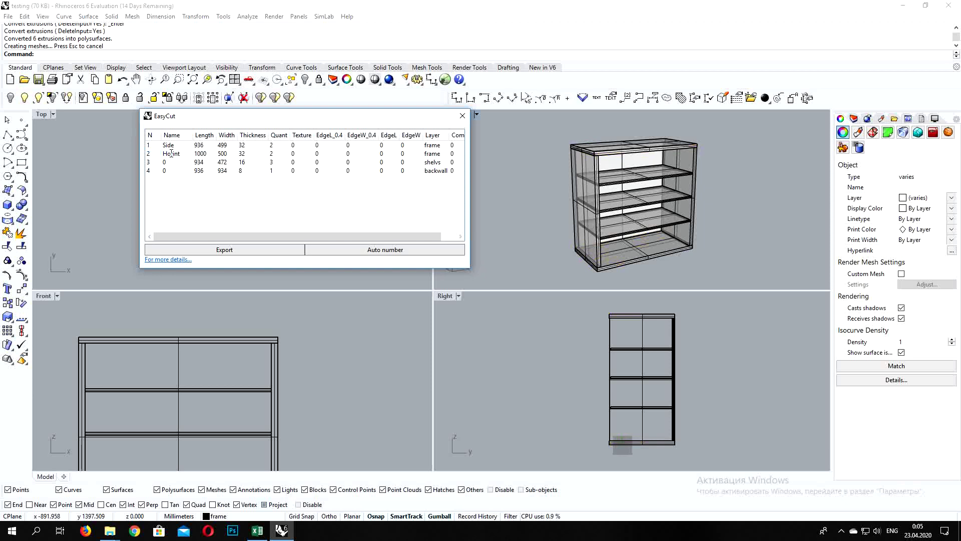
double_click(171, 163)
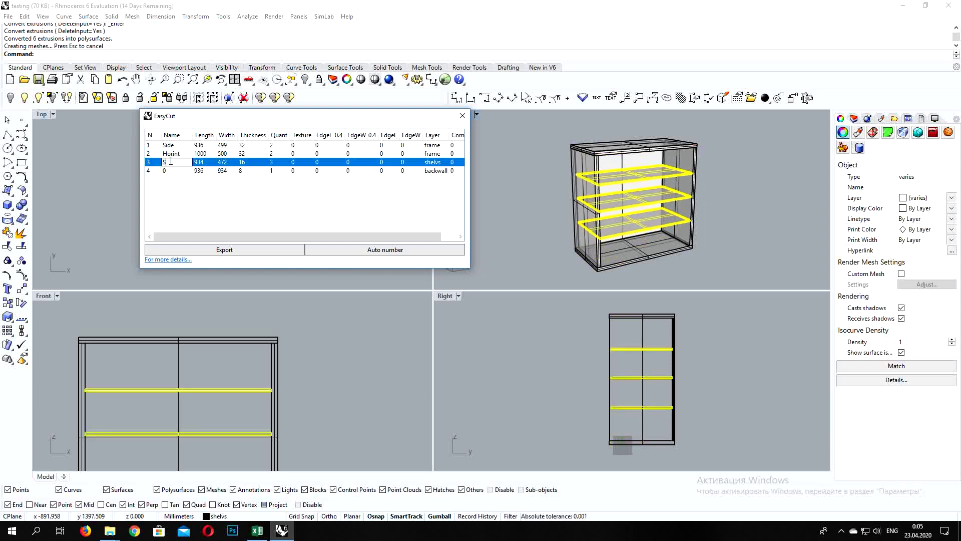
key(Return)
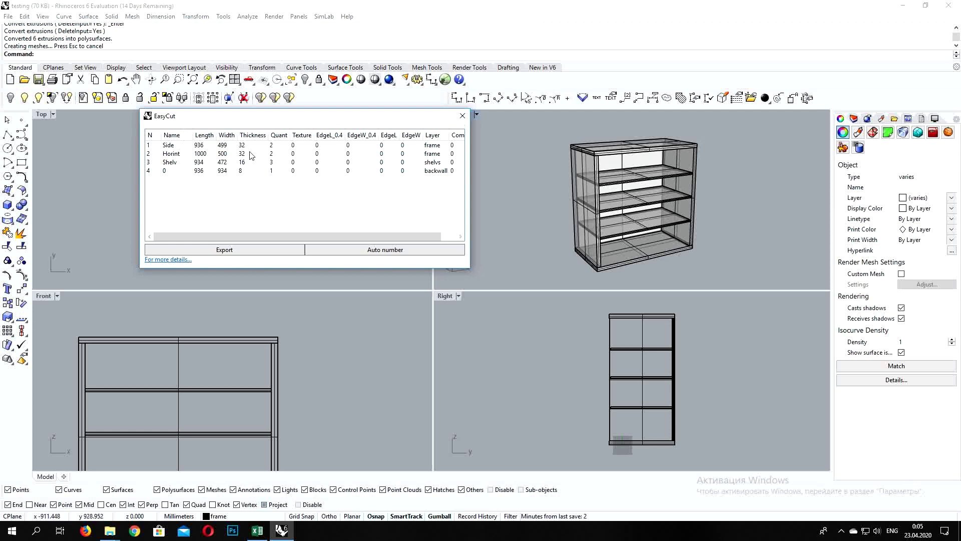
Click the Side, Horint, Shelv and backwall rows to confirm which panels each highlights.
click(186, 145)
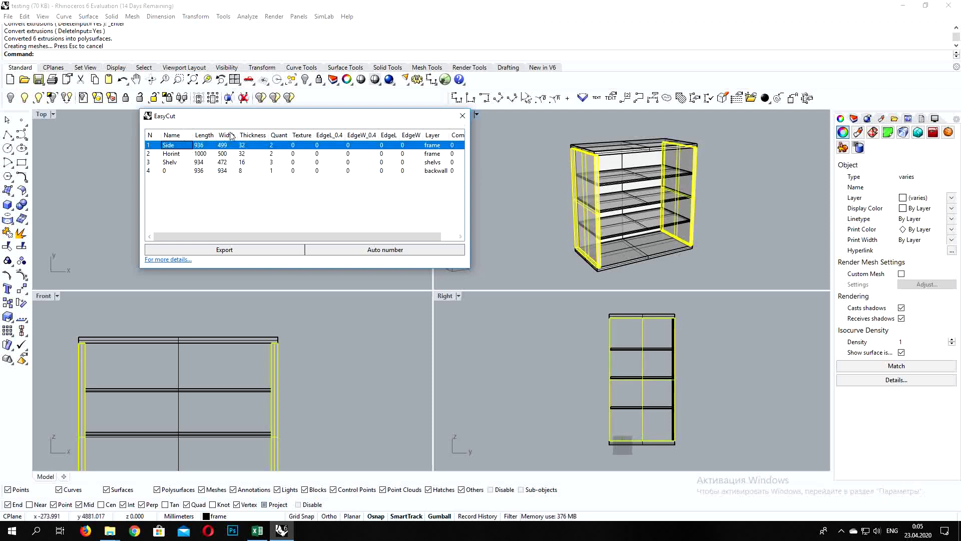
click(185, 154)
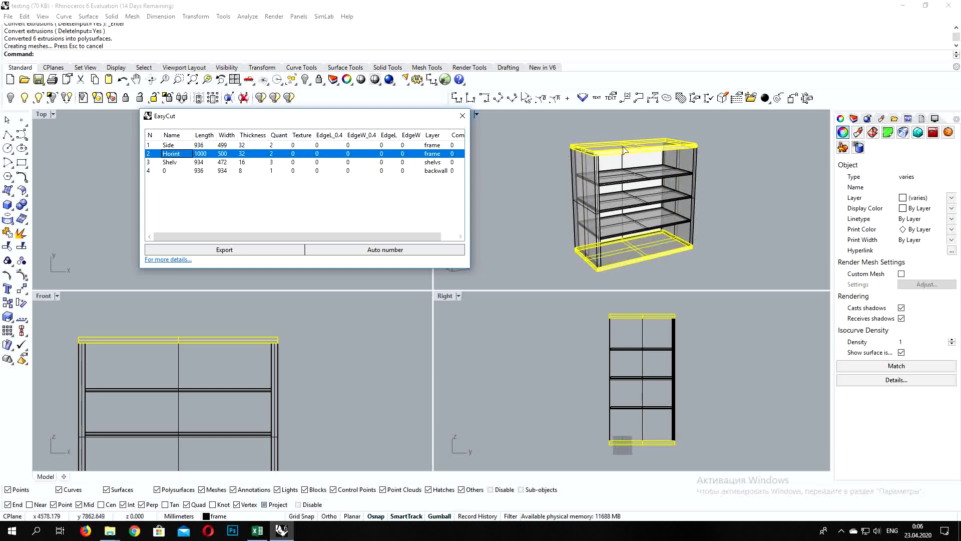
click(176, 162)
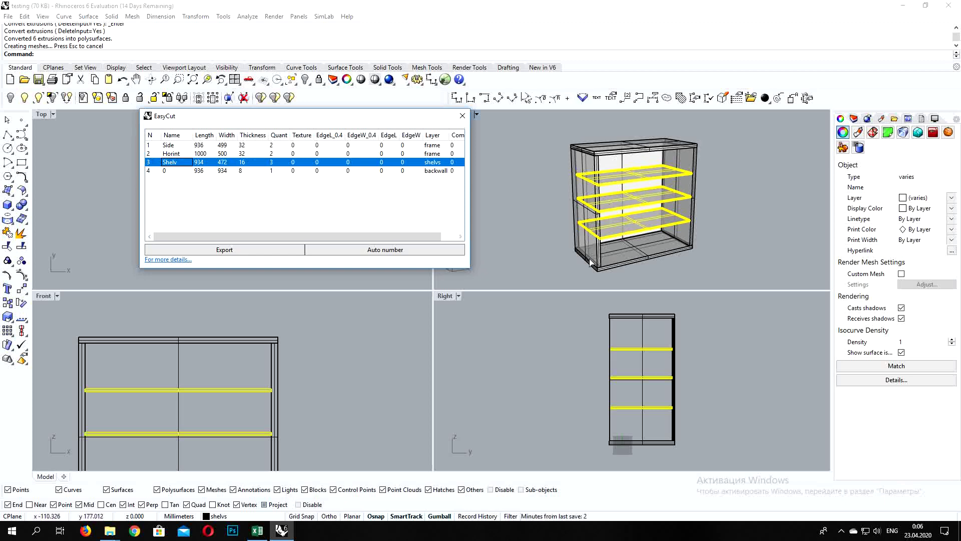
right_drag(590, 263, 621, 210)
click(165, 170)
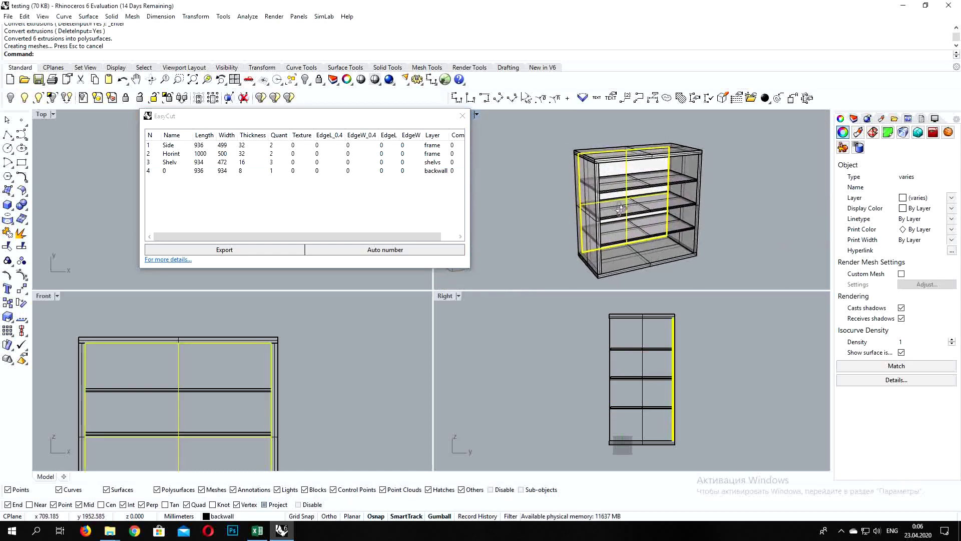
click(173, 145)
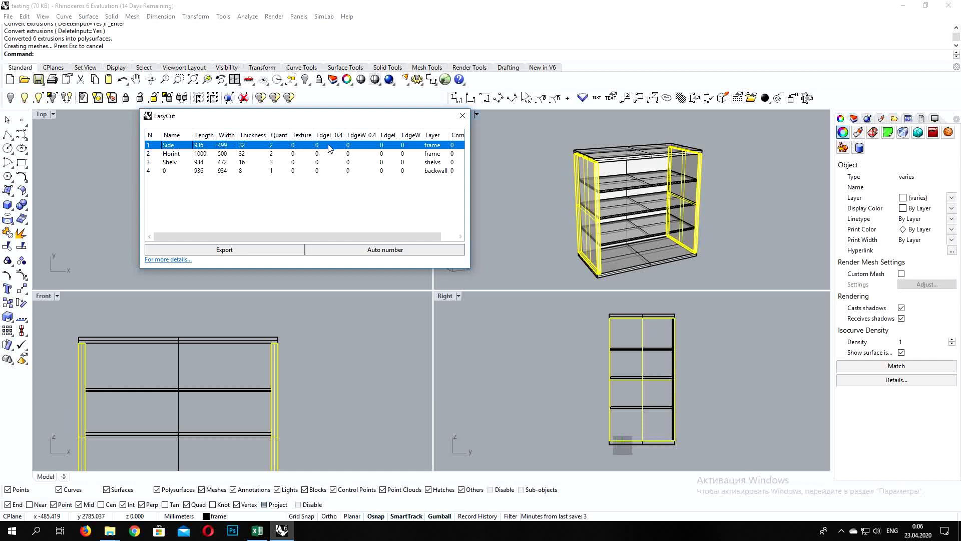
Enter 1 in the Side row's EdgeL_0.4 edging cell.
click(331, 145)
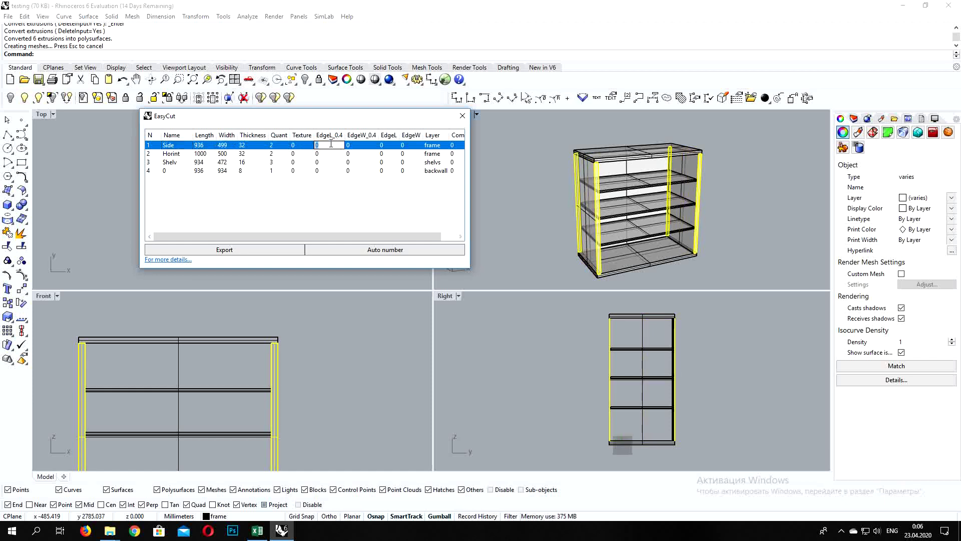
text(1)
key(Return)
click(324, 145)
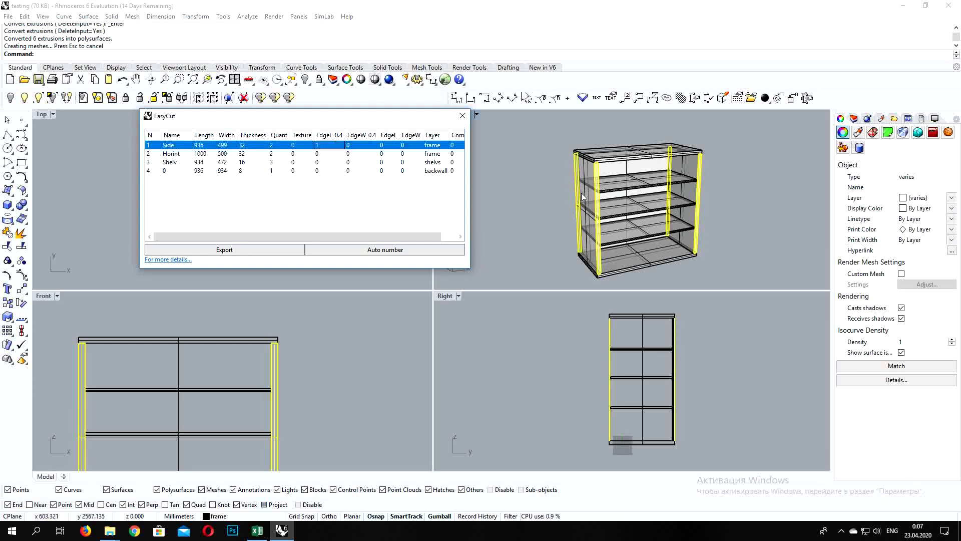
scroll(583, 195, up, 3)
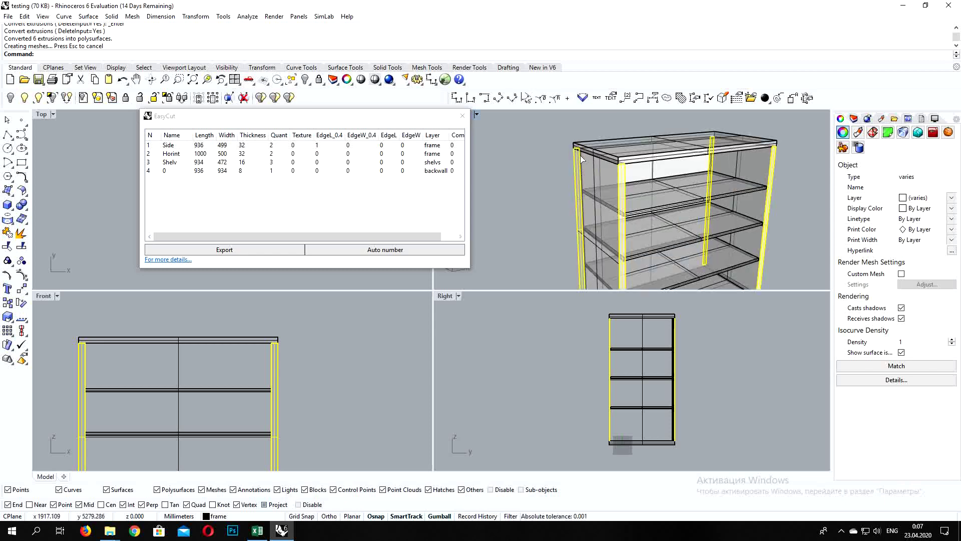
click(321, 146)
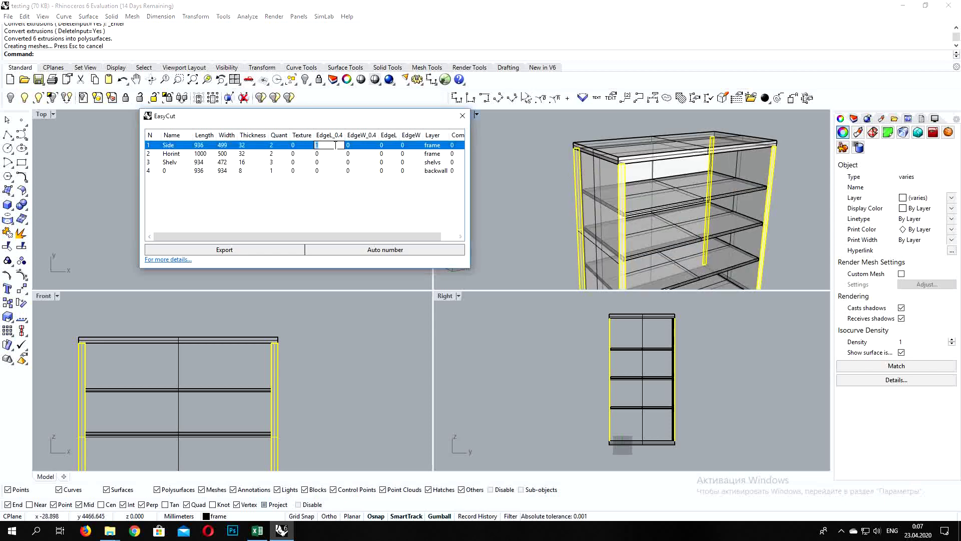
key(Tab)
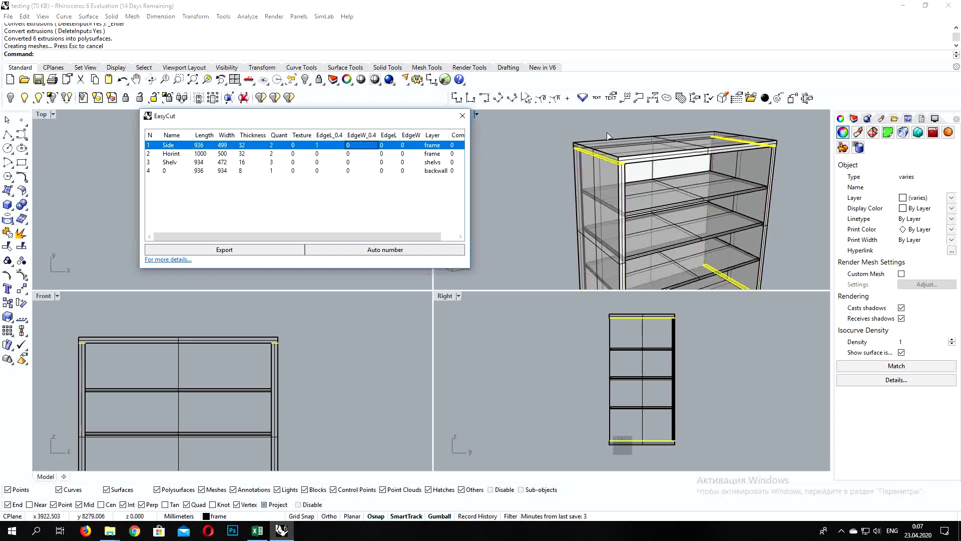
scroll(608, 136, down, 3)
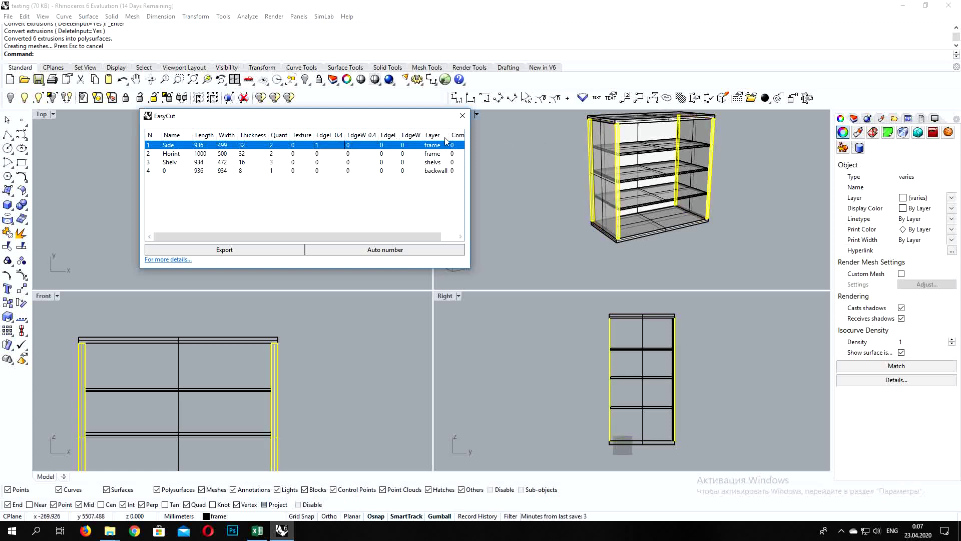
Enter 1 in the Side row's EdgeL cell, checking the highlighted side panels in the view.
click(631, 163)
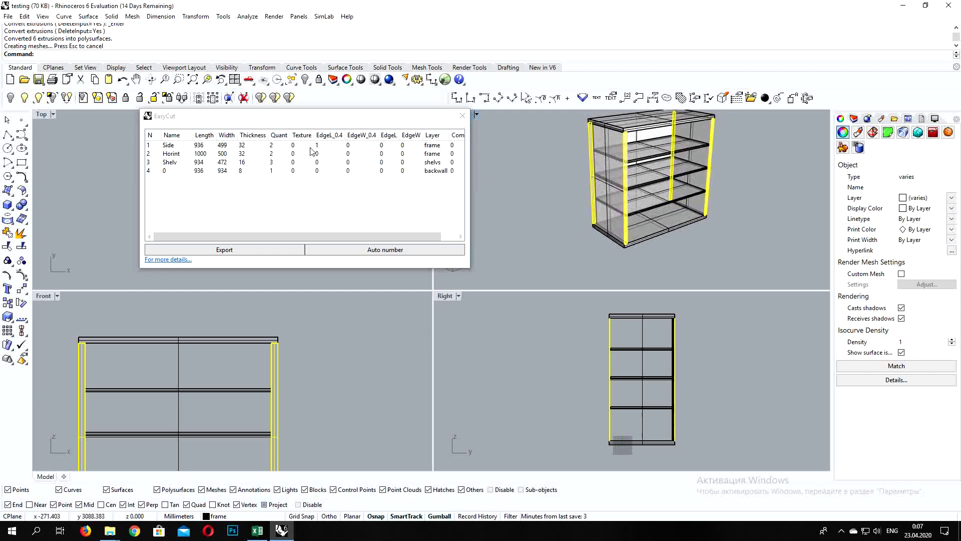
click(597, 147)
right_drag(597, 147, 617, 155)
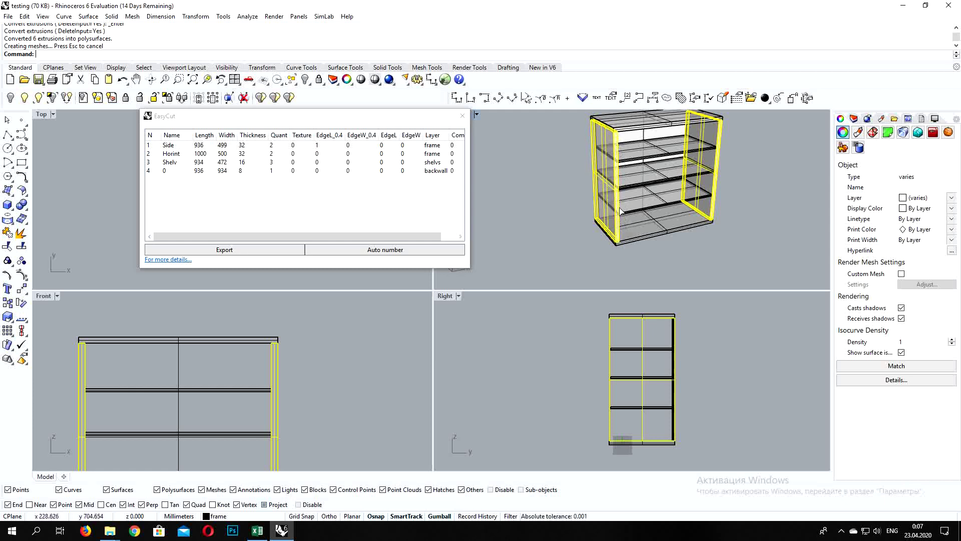
click(391, 145)
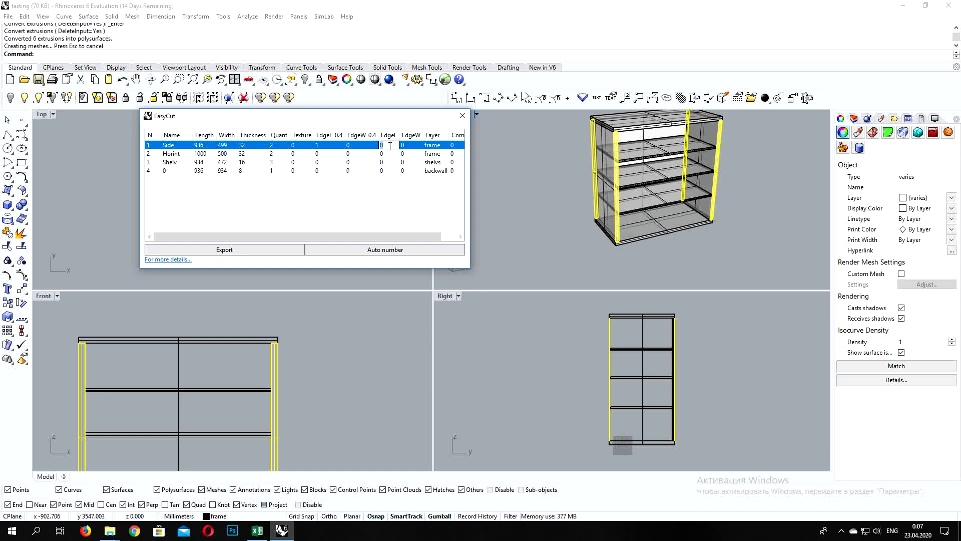
key(Return)
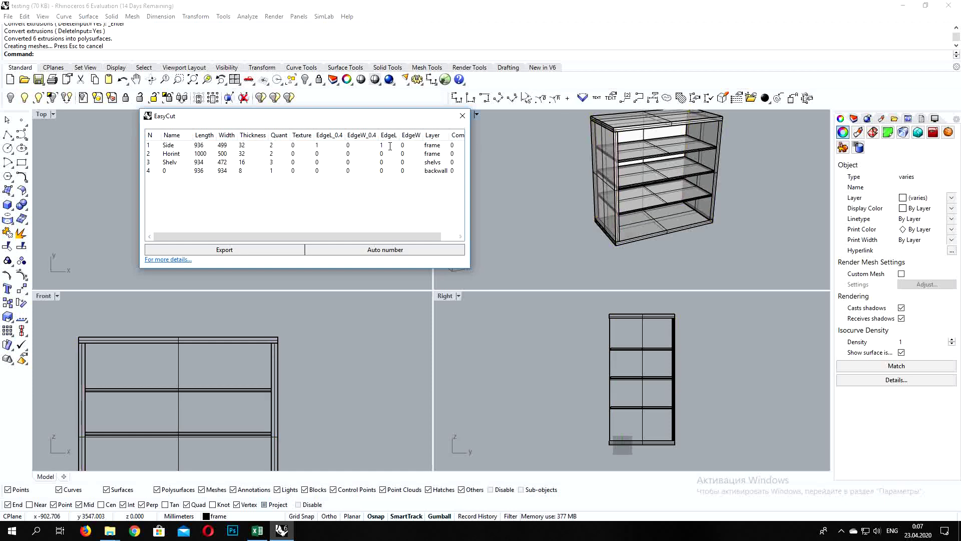
click(390, 145)
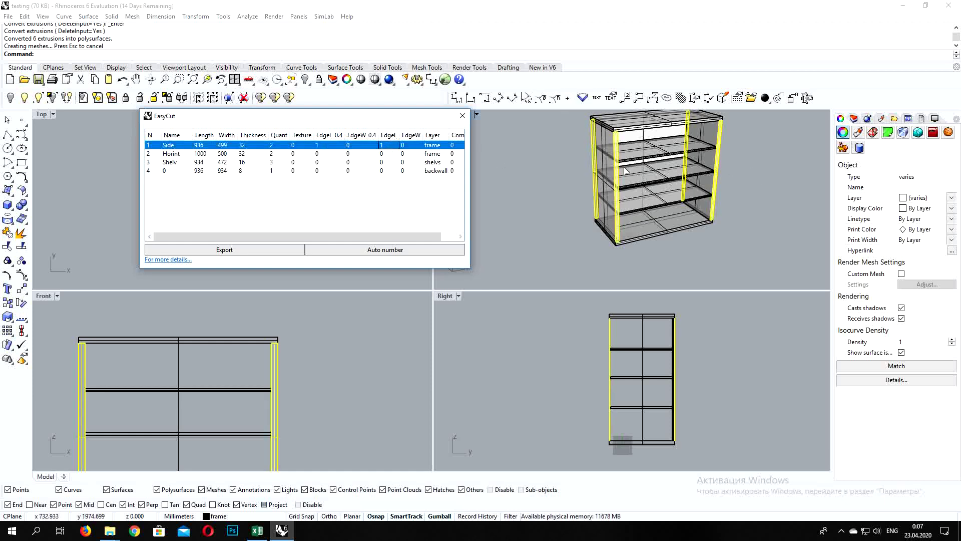
right_drag(626, 171, 641, 170)
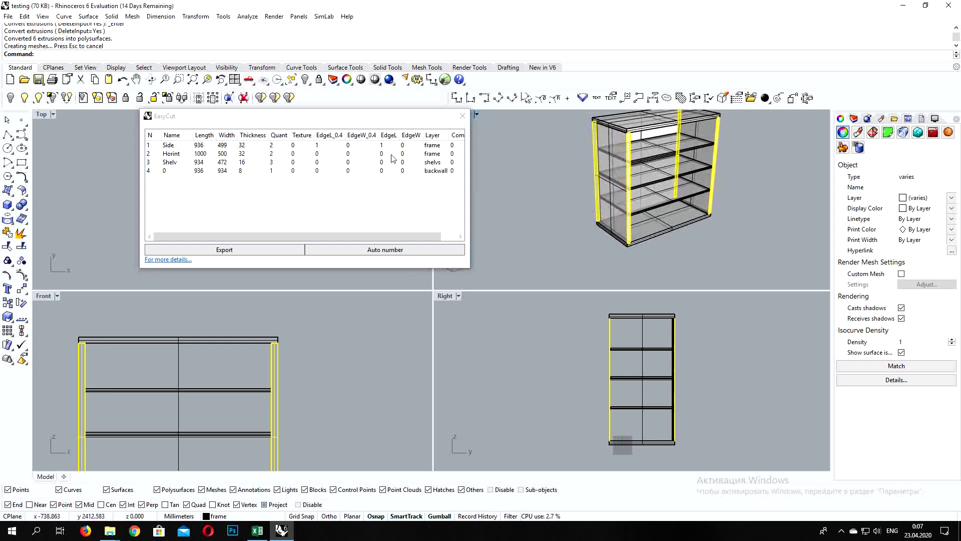
click(322, 146)
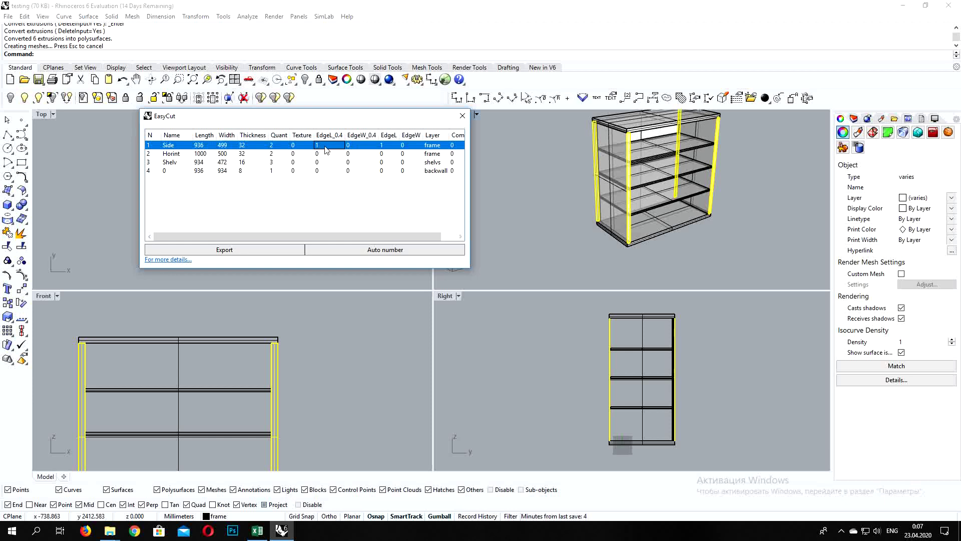
click(388, 147)
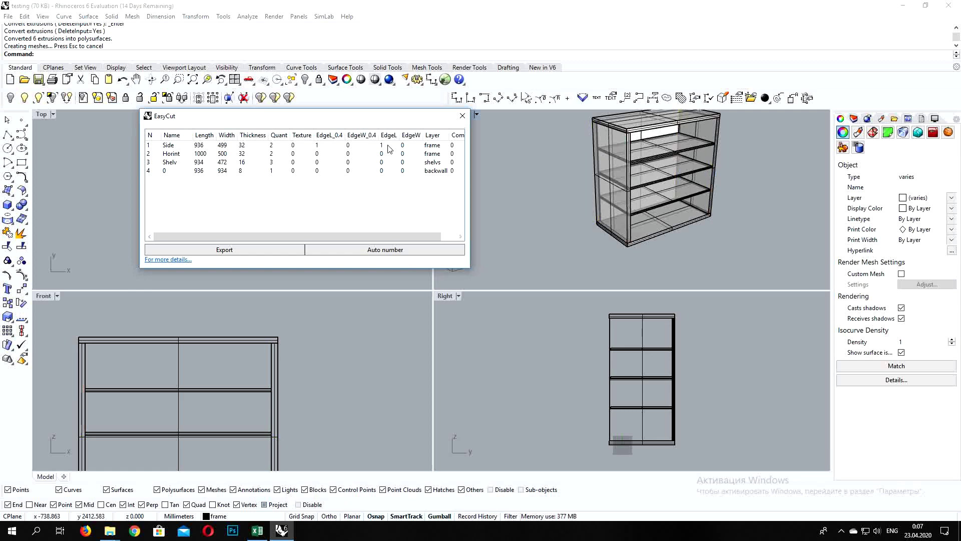
click(390, 147)
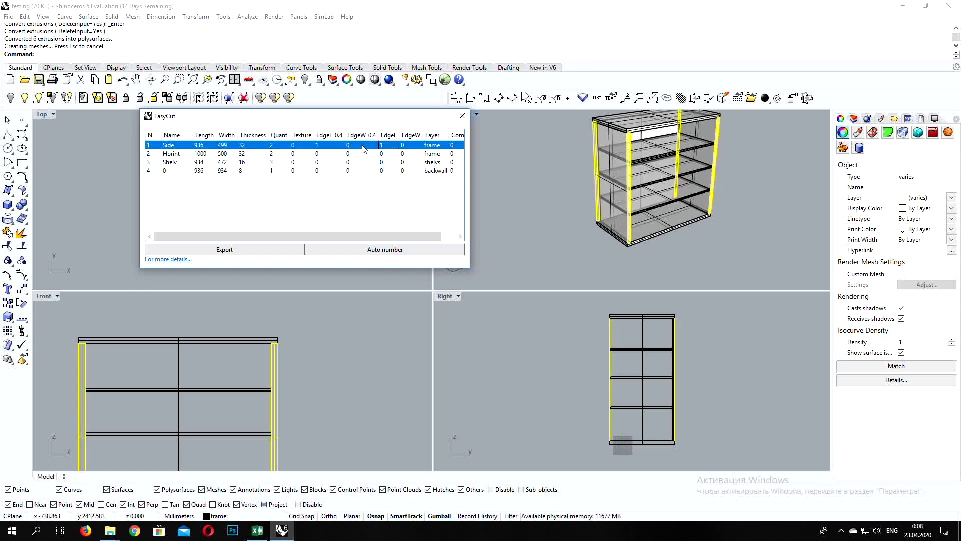
click(651, 122)
scroll(601, 146, up, 5)
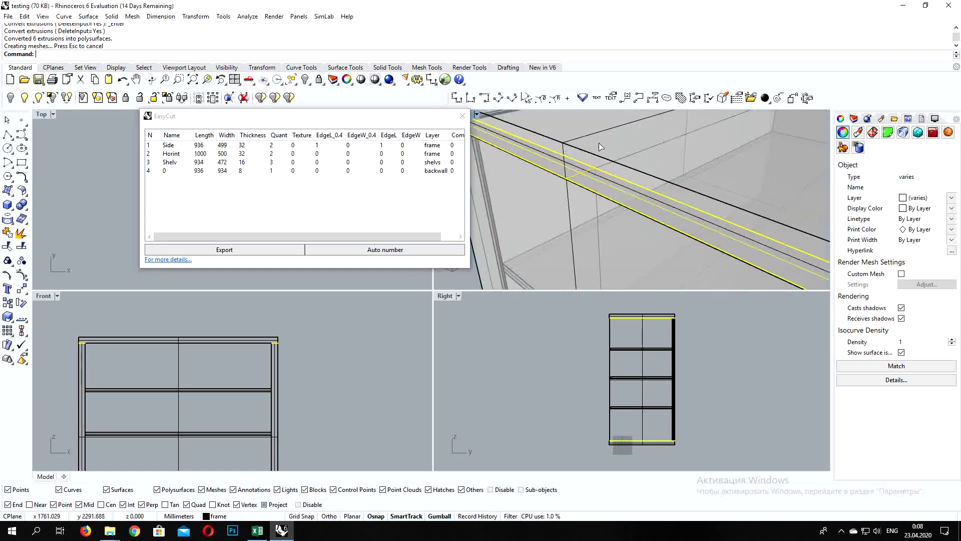
scroll(601, 150, down, 5)
scroll(644, 180, up, 5)
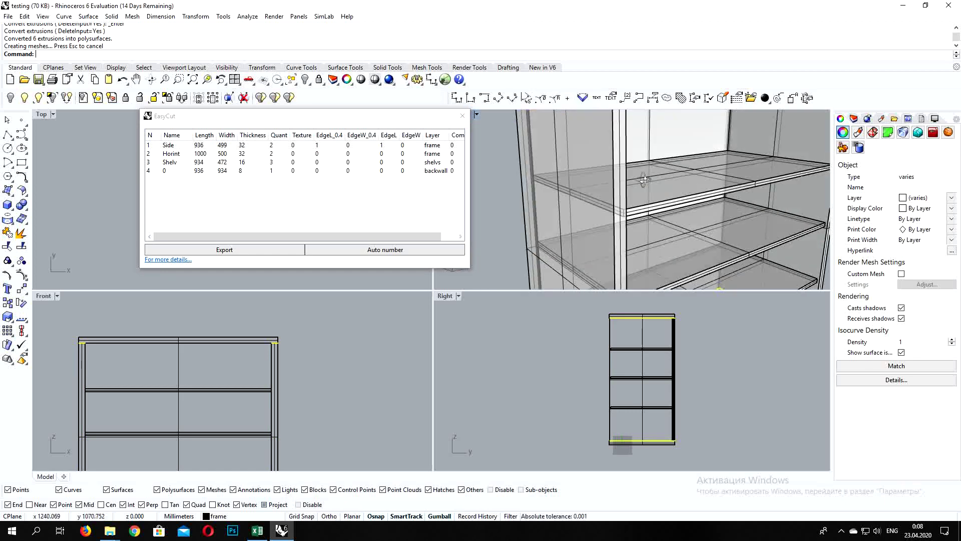
scroll(644, 179, down, 5)
scroll(571, 257, up, 5)
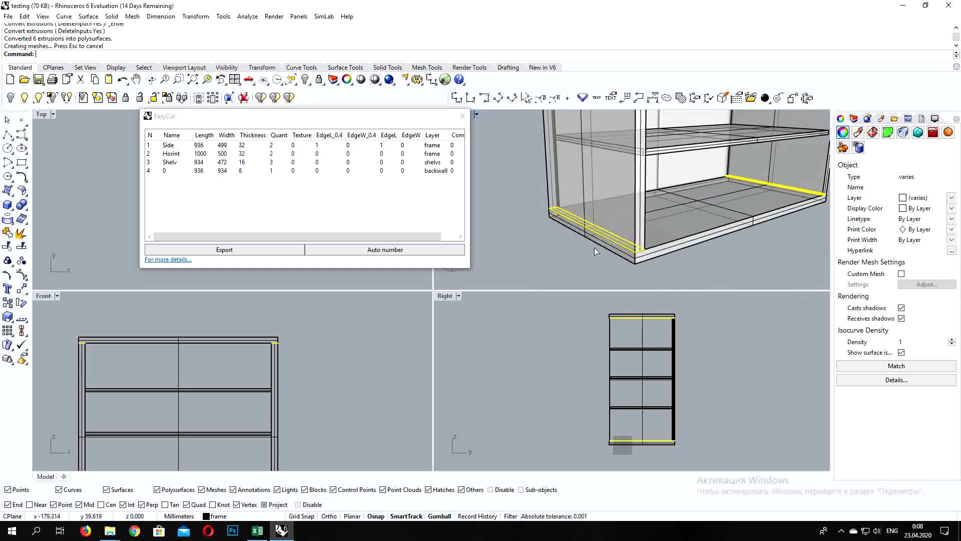
scroll(593, 247, down, 2)
scroll(593, 247, down, 2)
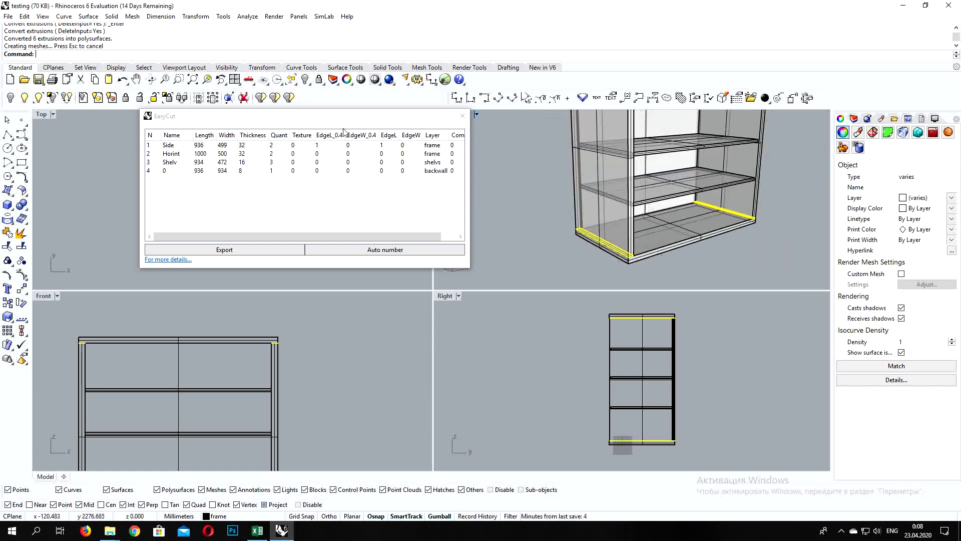
click(366, 146)
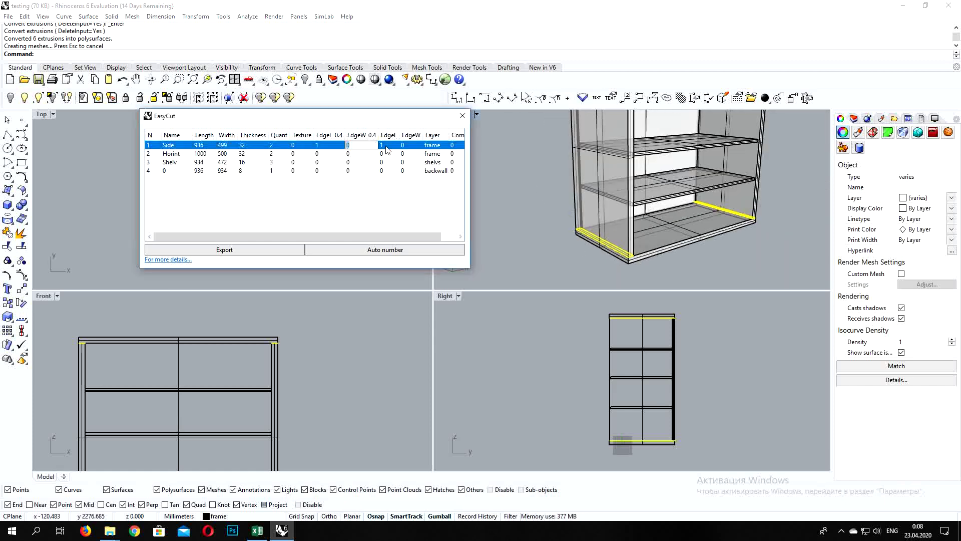
click(409, 146)
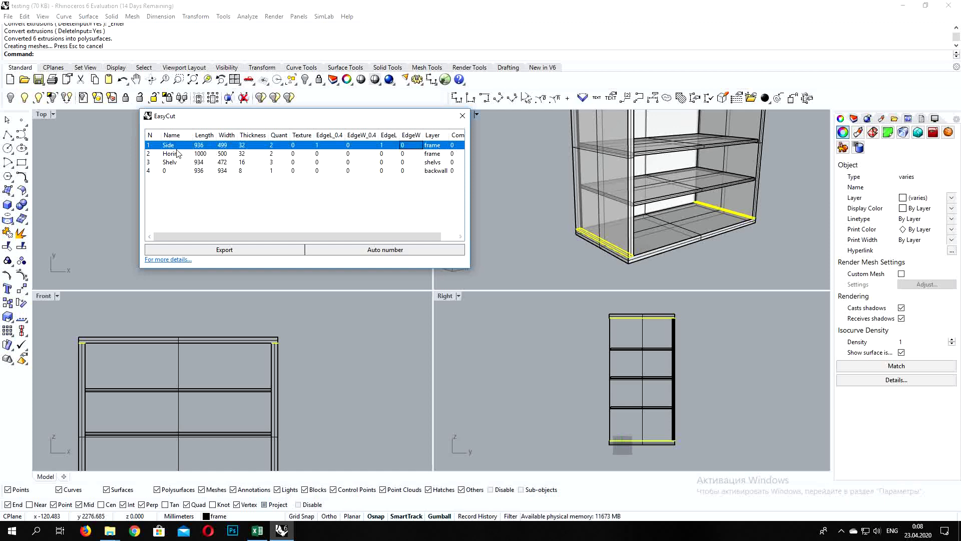
right_drag(646, 206, 658, 214)
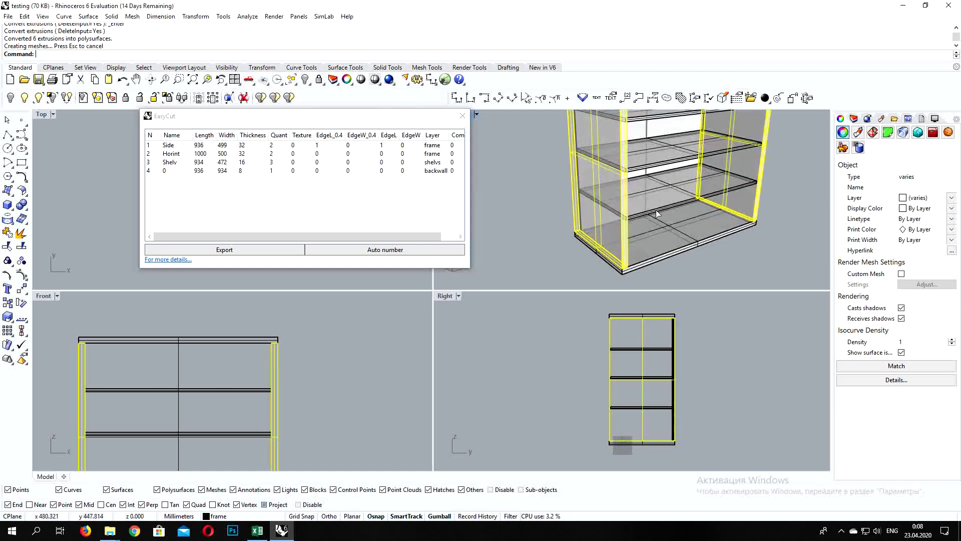
Enter 2 in the Horint row's EdgeL edging cell.
scroll(657, 214, down, 4)
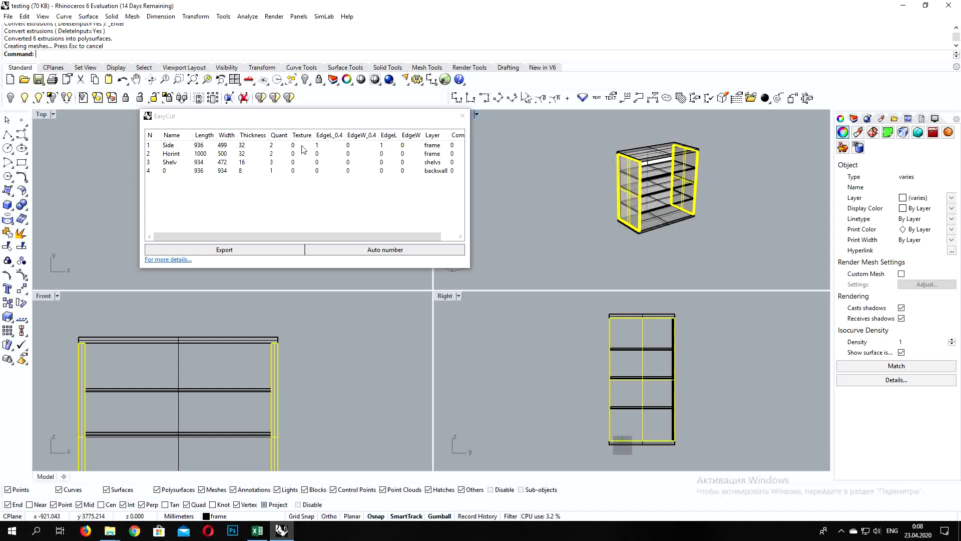
click(326, 153)
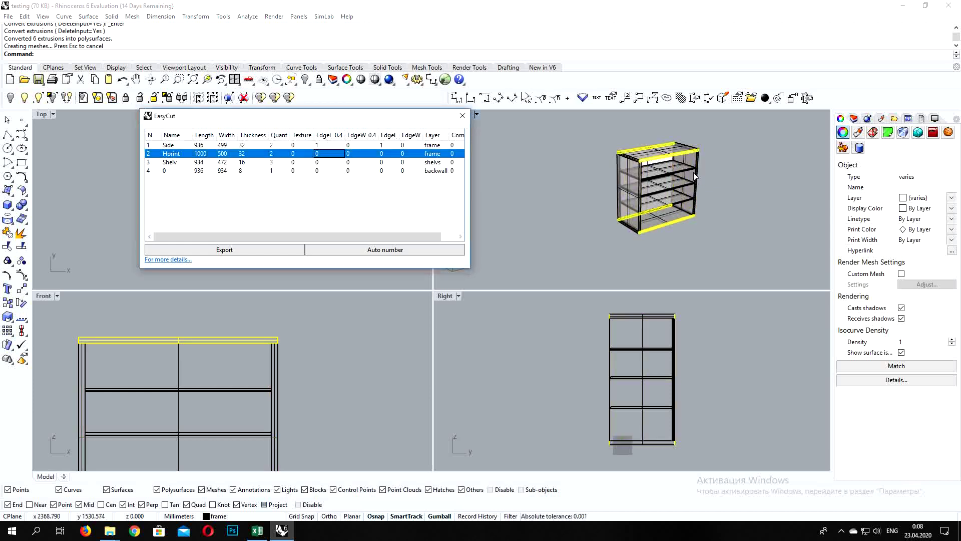
right_drag(671, 186, 690, 184)
click(384, 154)
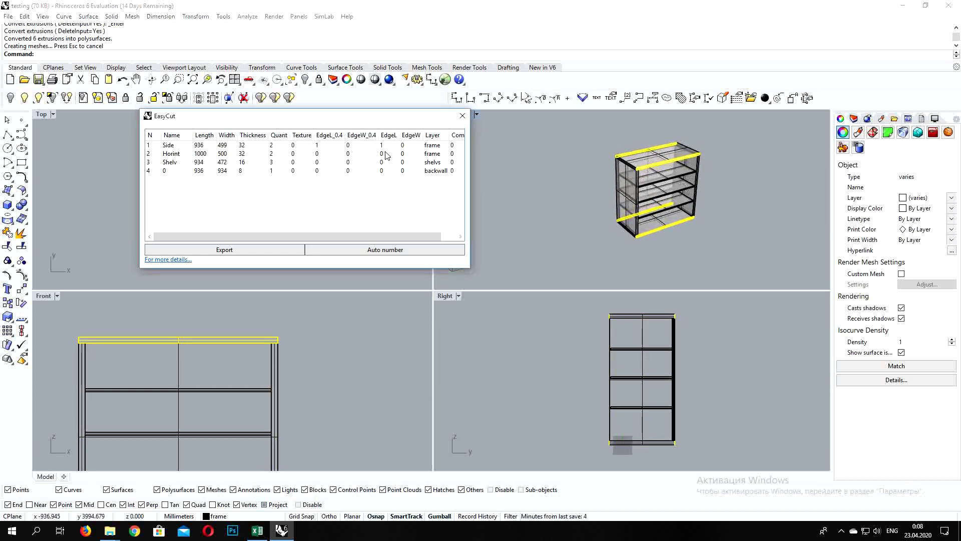
click(386, 155)
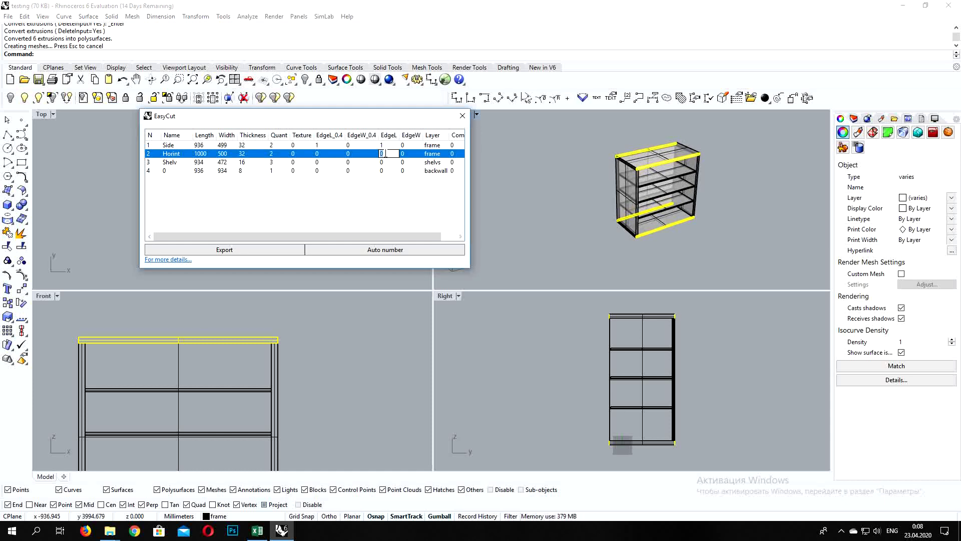
key(Return)
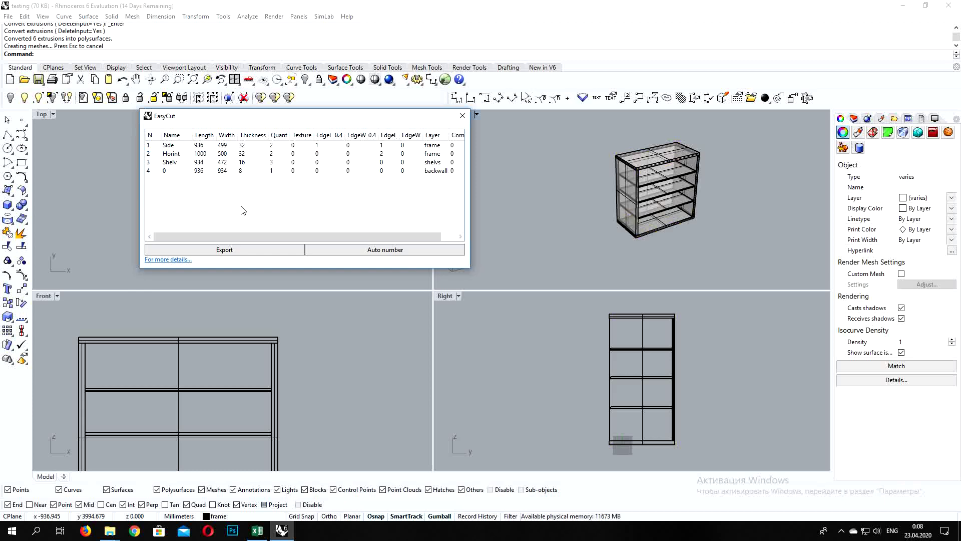
scroll(698, 175, up, 5)
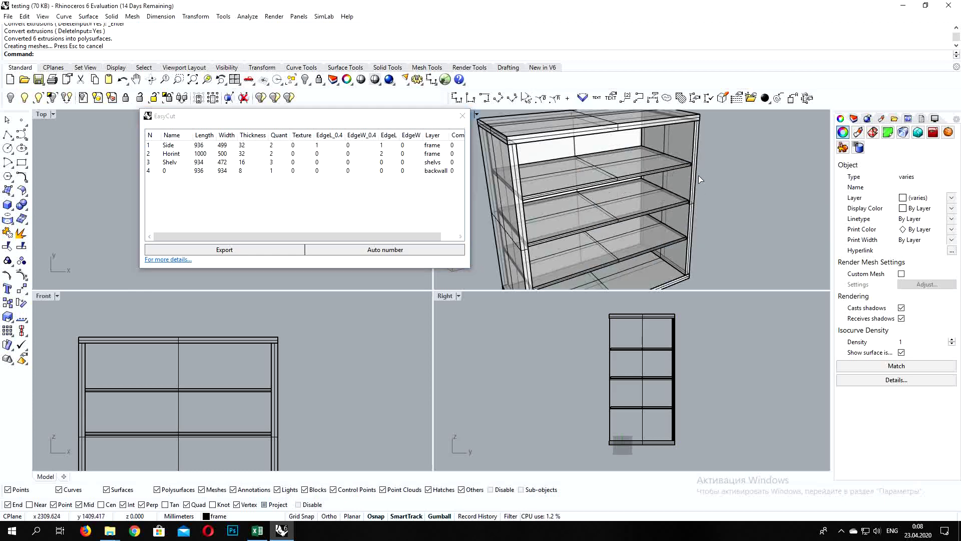
scroll(682, 178, down, 5)
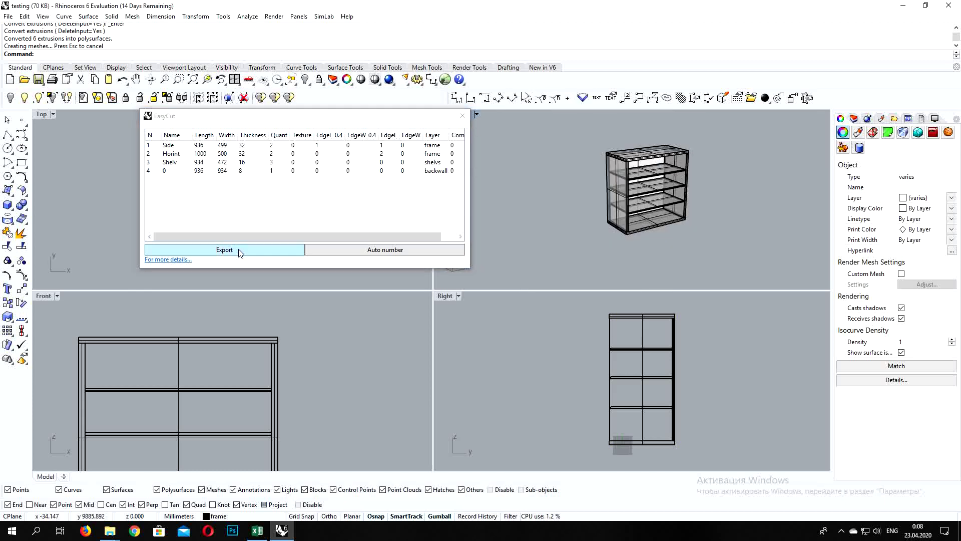
Close EasyCut and view the left side panel's stored Attribute User Text.
click(462, 116)
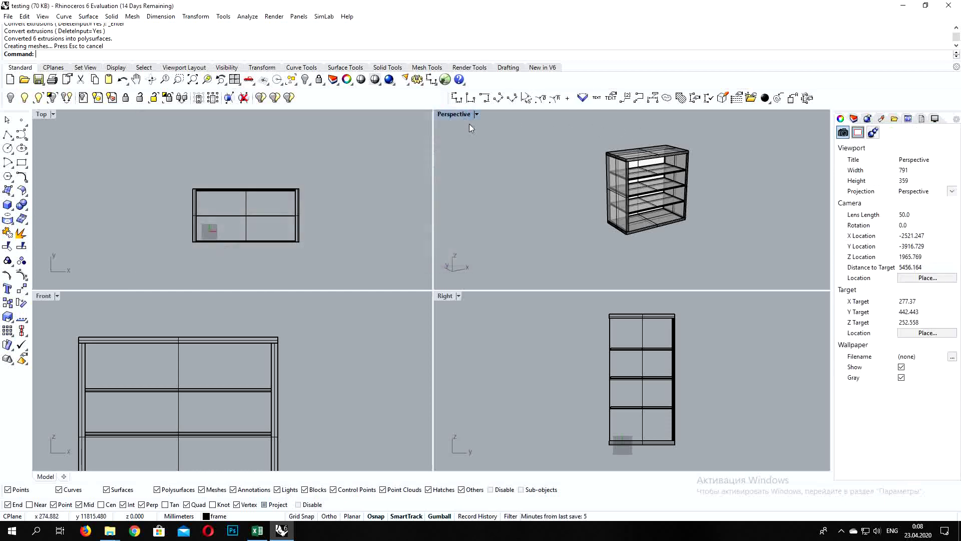
mouse_move(591, 167)
right_down()
mouse_move(562, 173)
mouse_move(607, 173)
right_up()
scroll(607, 172, up, 4)
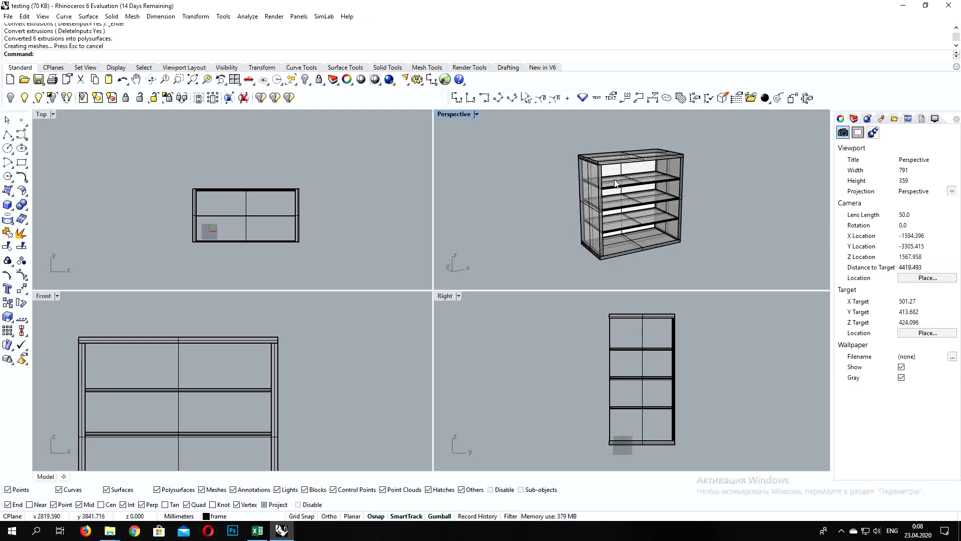
shift+right_drag(595, 202, 576, 172)
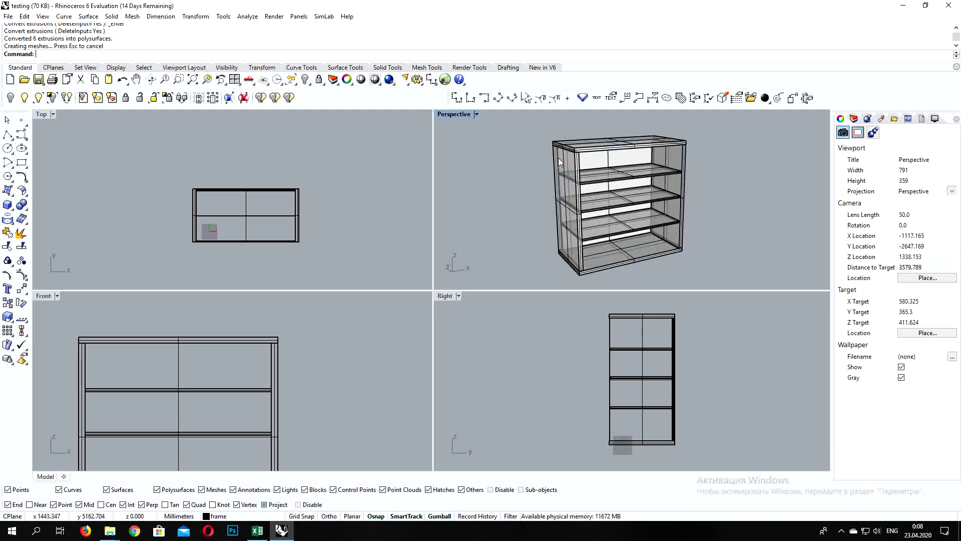
click(575, 159)
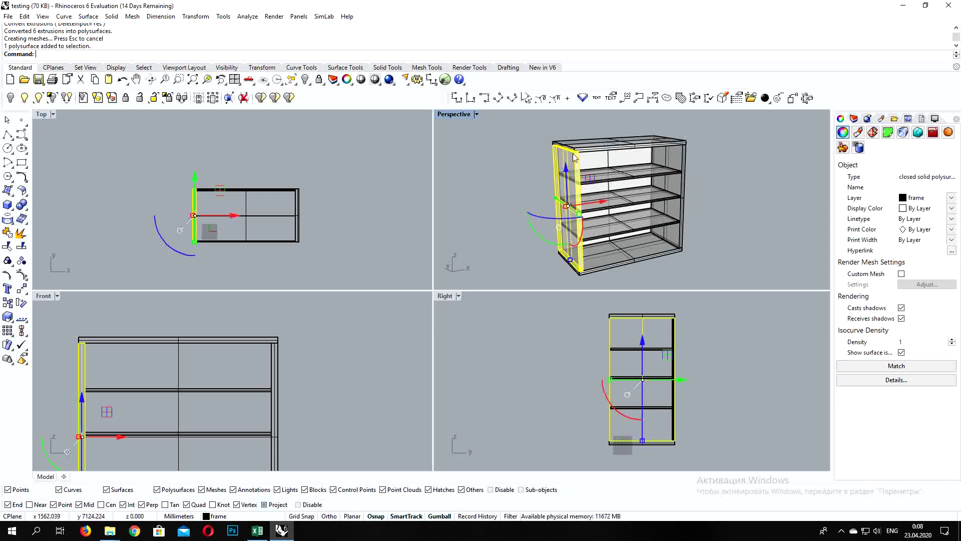
click(858, 147)
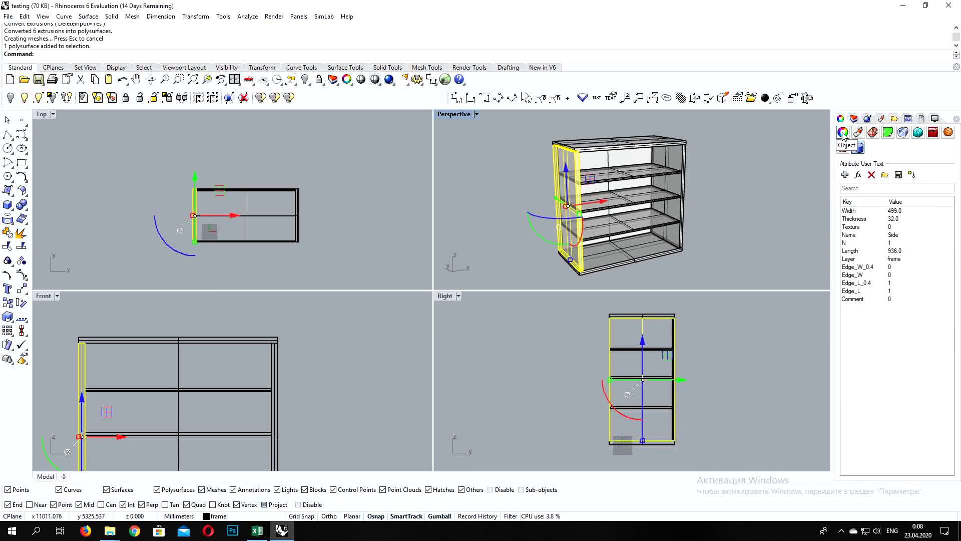
click(721, 199)
Window-select all eight cabinet parts and reopen the EasyCut parts table with spec.
right_drag(721, 199, 637, 184)
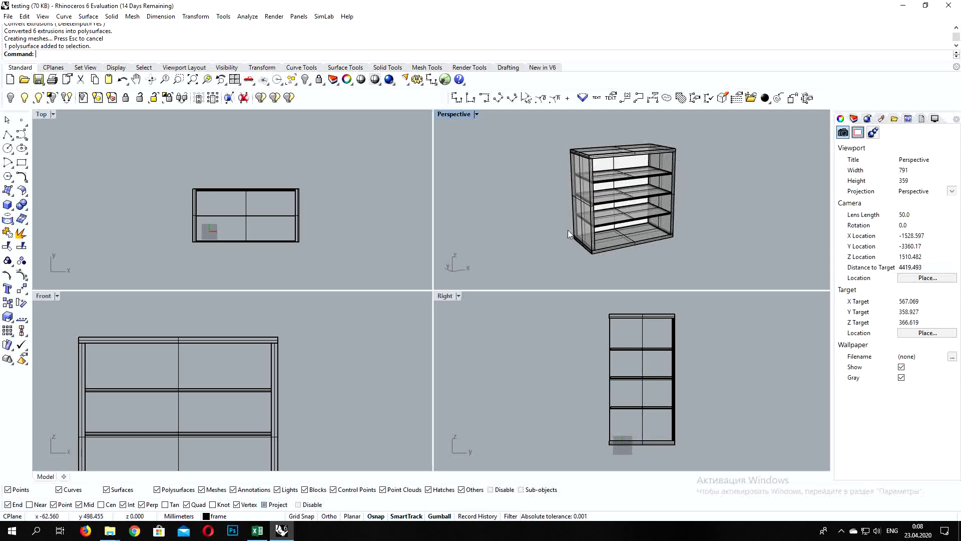
drag(700, 263, 542, 133)
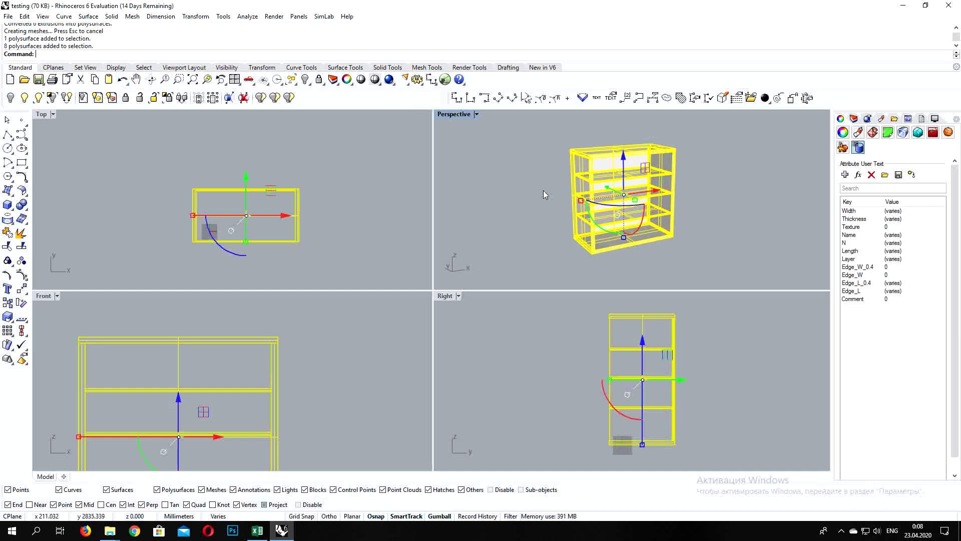
key(Return)
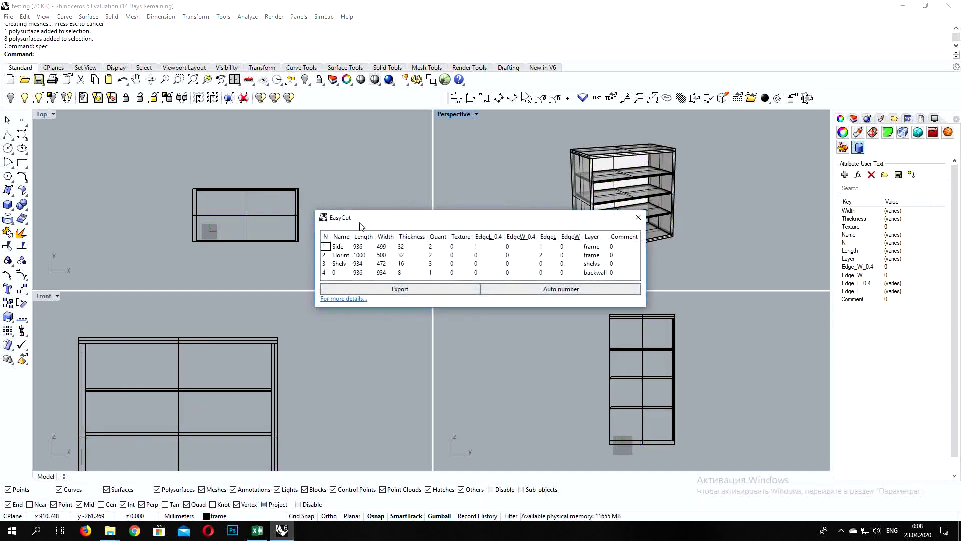
drag(373, 222, 279, 210)
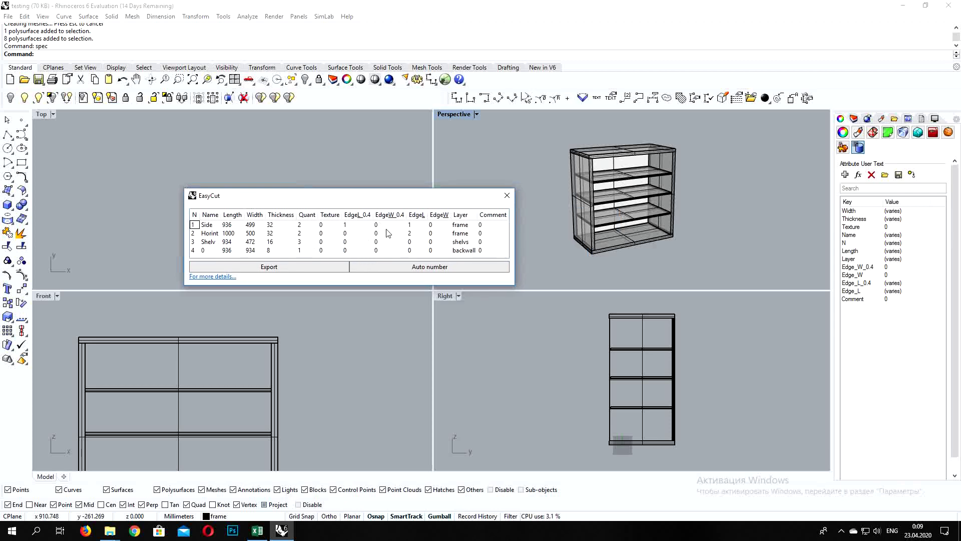
Export the part list as test.csv, close EasyCut and snap Rhino to the left half.
click(287, 271)
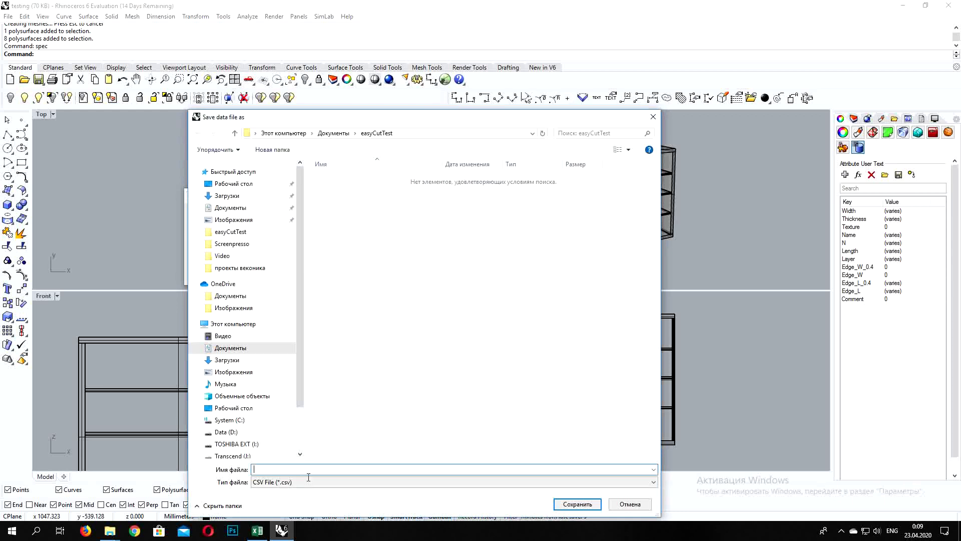
text(test)
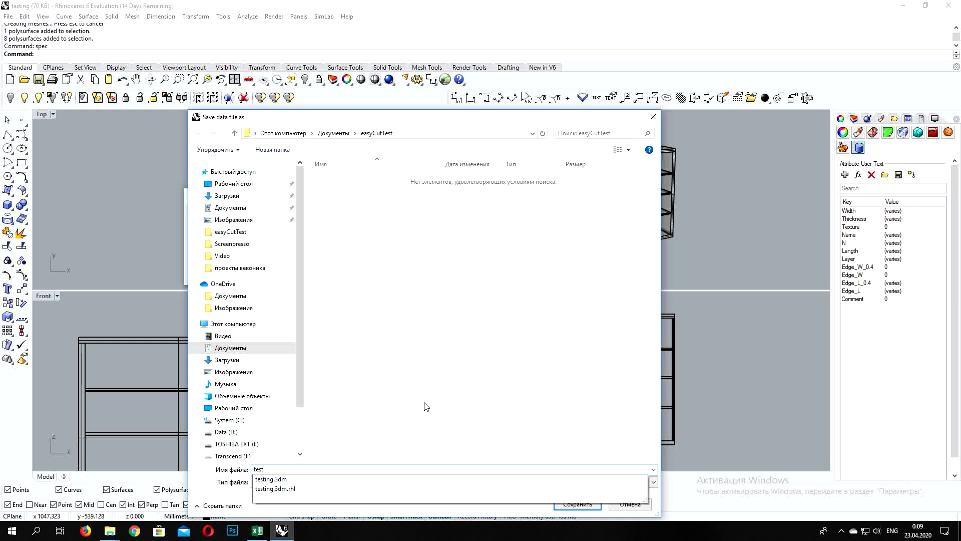
click(427, 406)
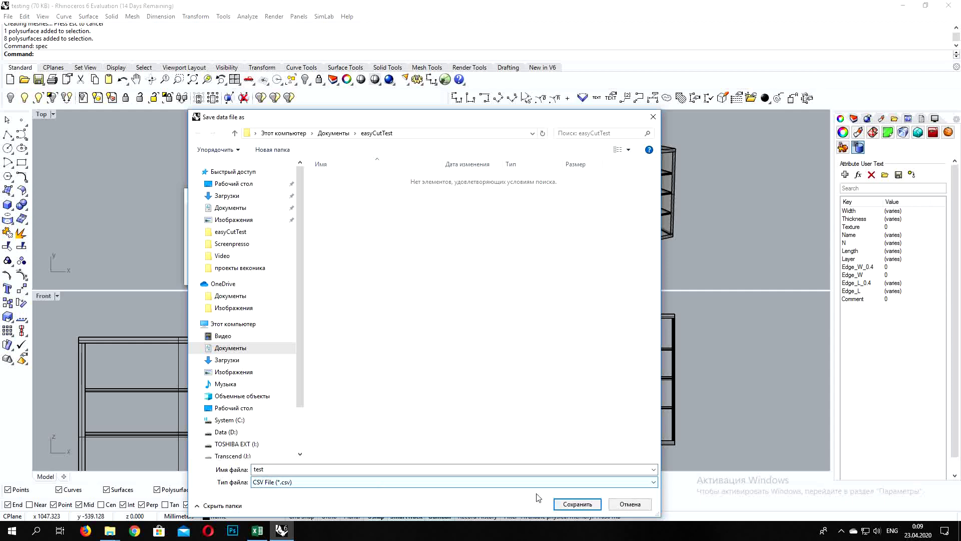
click(555, 504)
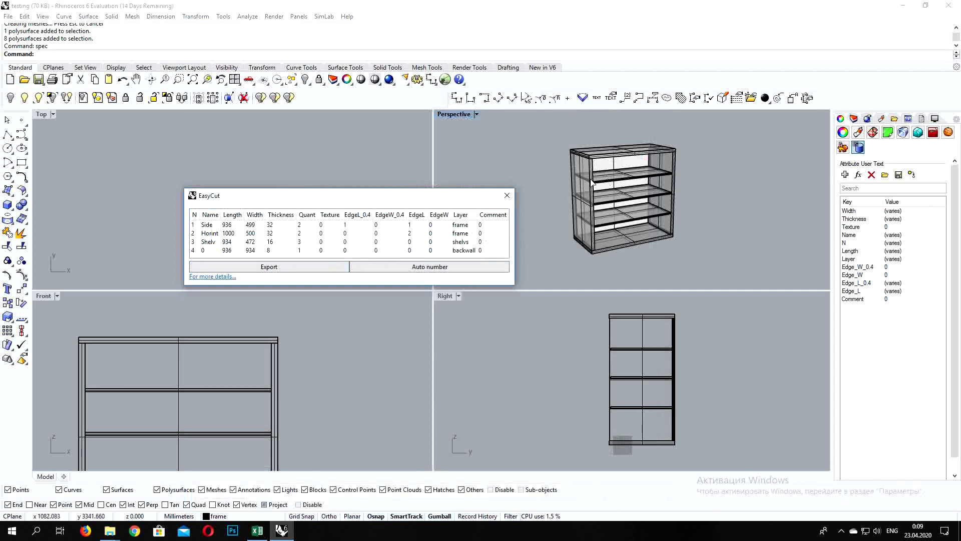
click(507, 196)
drag(574, 10, 2, 133)
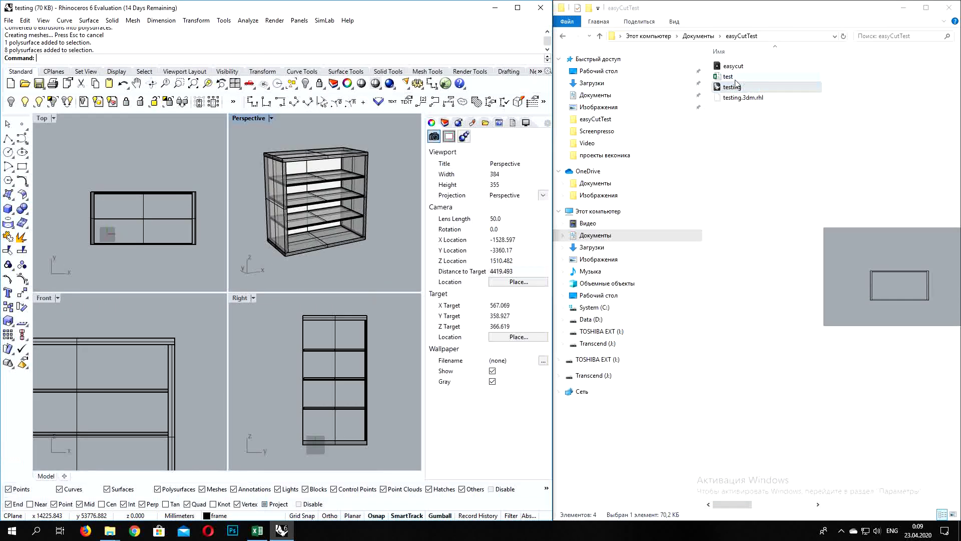
Open test.csv from the easyCutTest folder in Notepad++ to view its part rows.
click(731, 77)
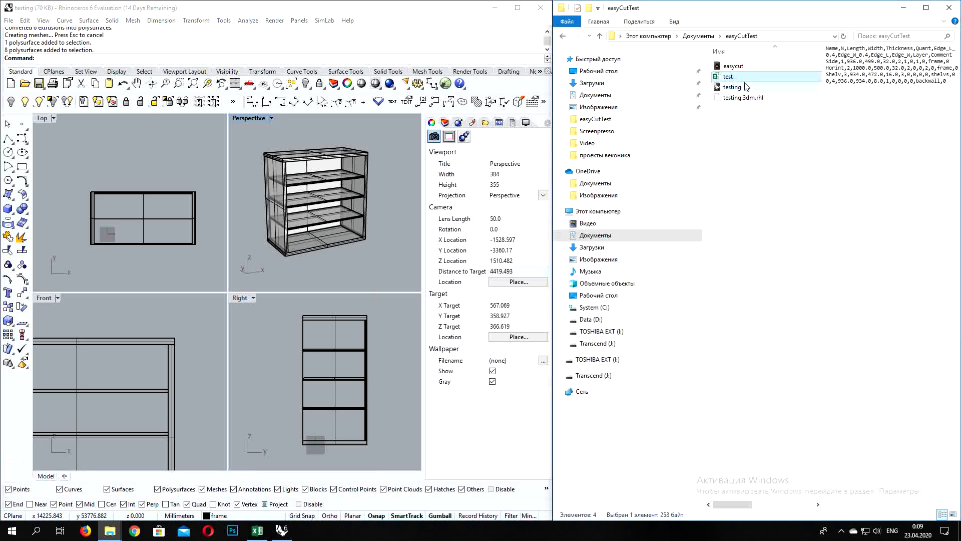
right_click(749, 79)
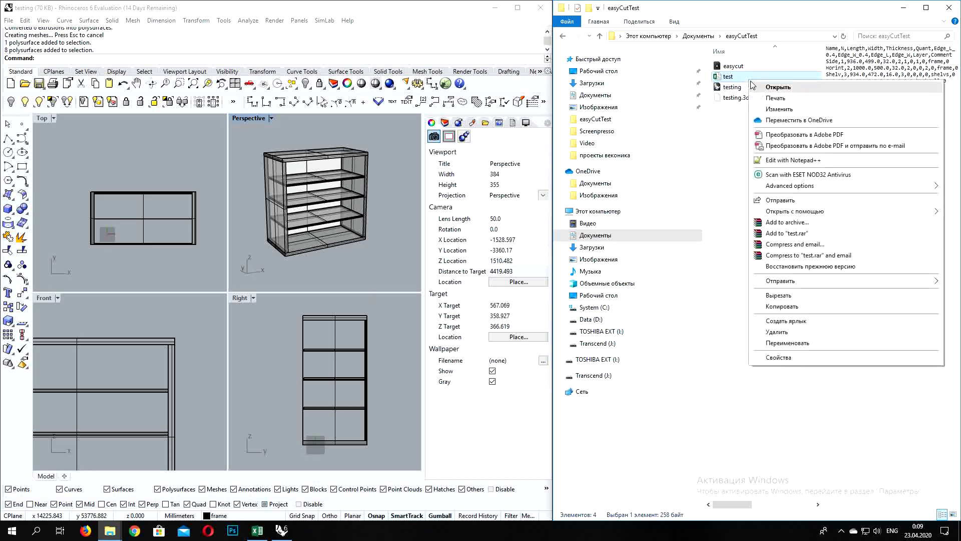
click(791, 160)
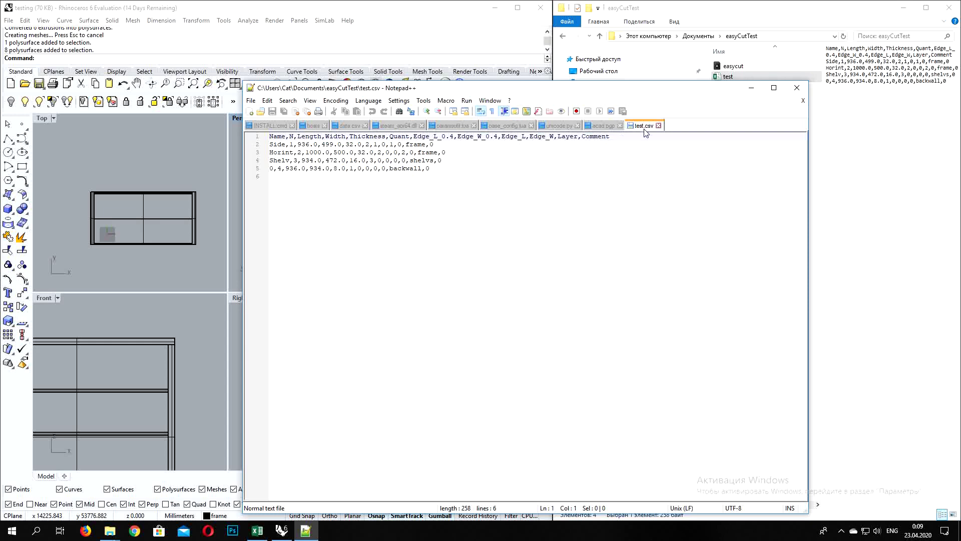
Minimize Notepad++ so Rhino and the easyCutTest folder are visible.
click(751, 87)
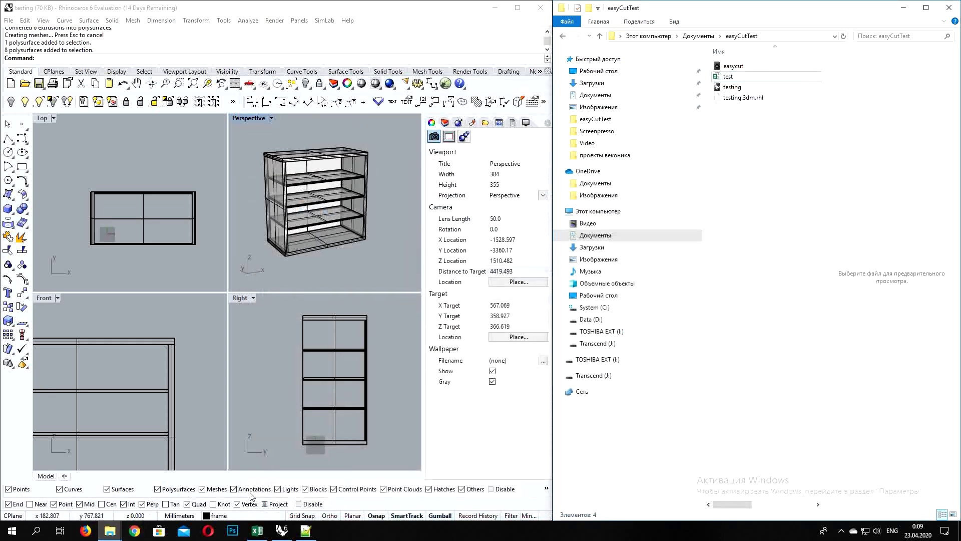
In Excel's blank Book1, use Data > From Text to choose test.csv for import.
click(257, 530)
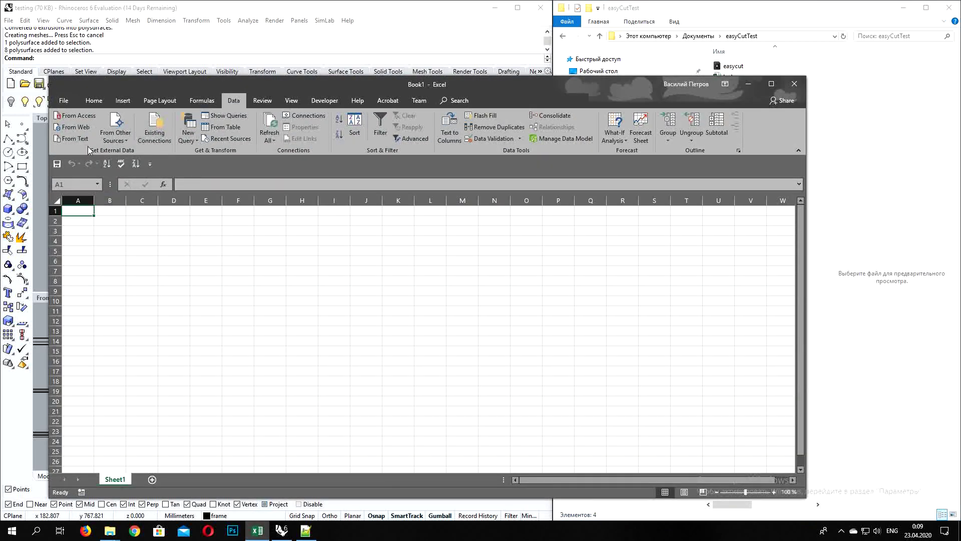
click(91, 101)
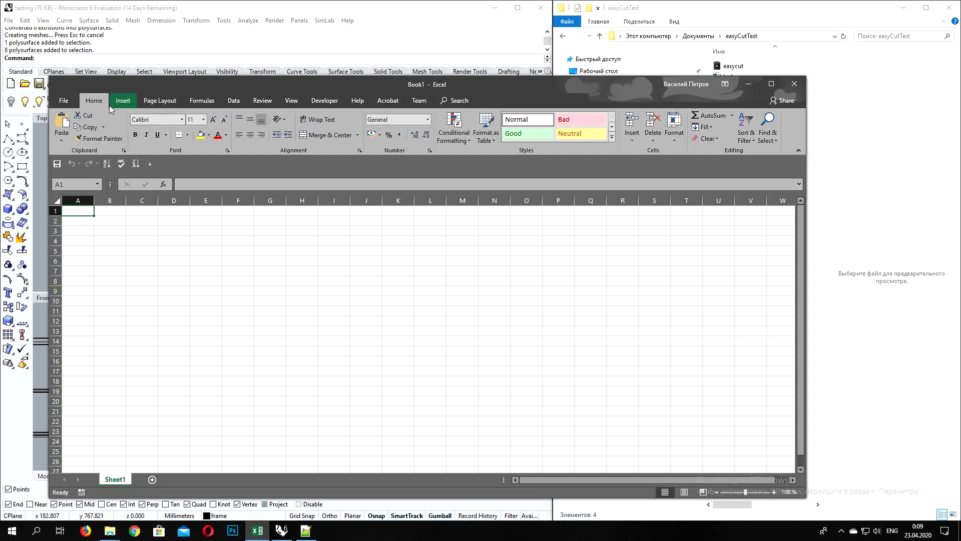
click(235, 101)
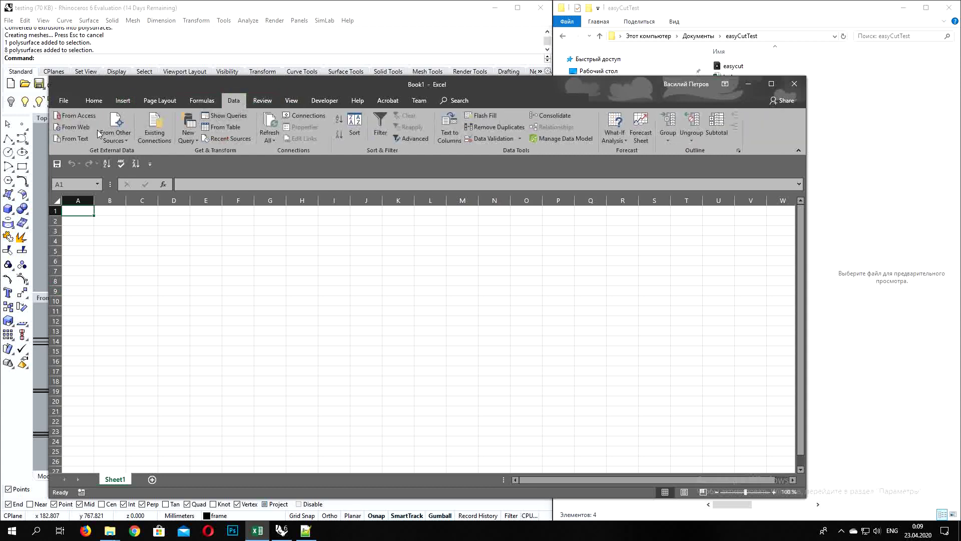
click(73, 138)
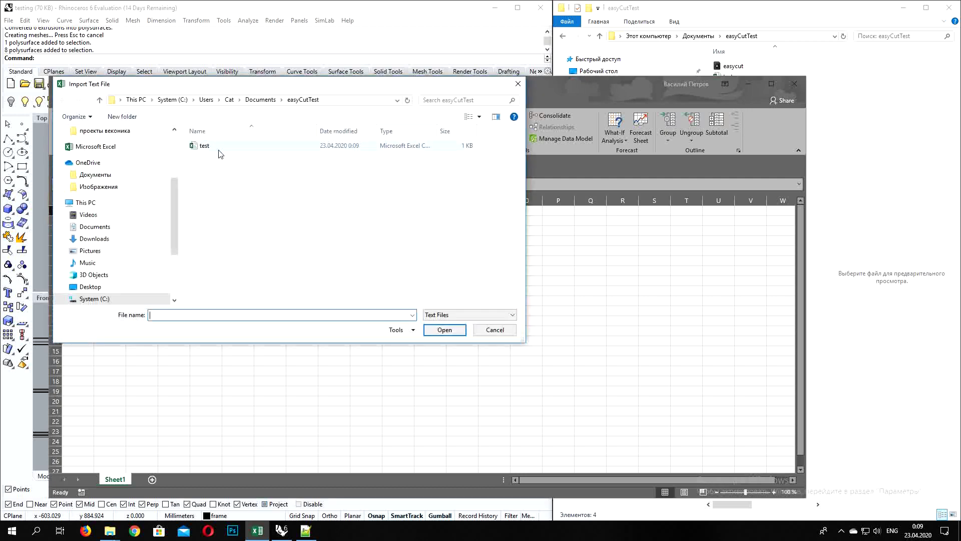
double_click(215, 148)
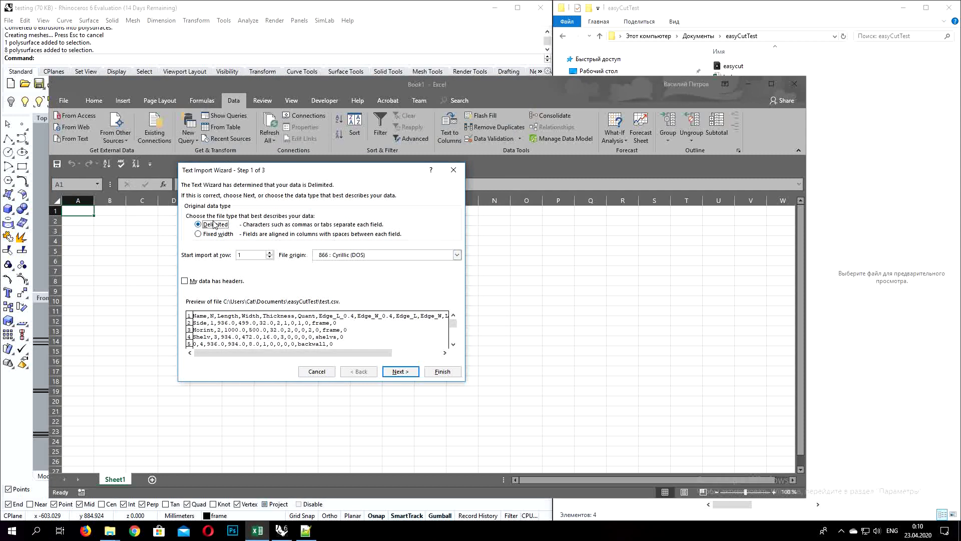
Use comma instead of tab as the delimiter in the Text Import Wizard and finish it.
click(402, 373)
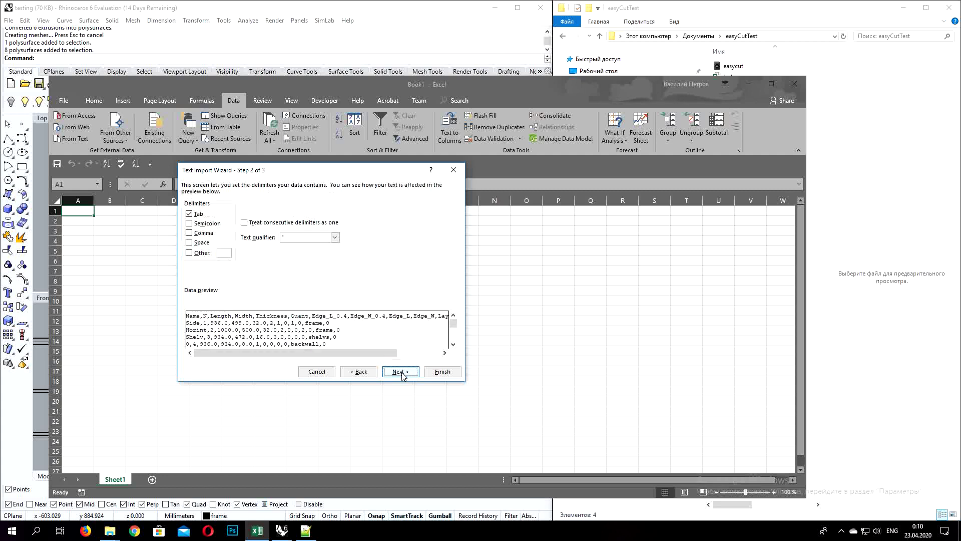
click(203, 234)
click(198, 214)
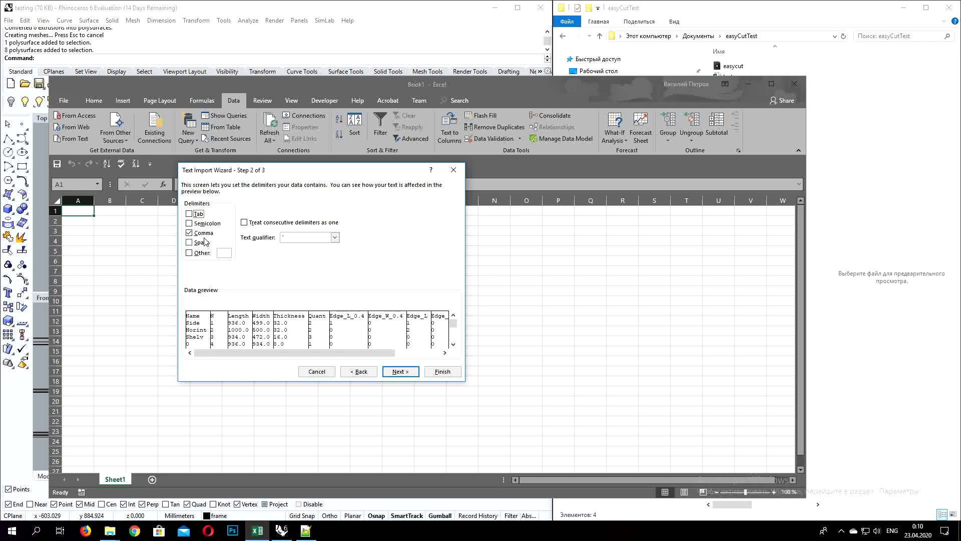
click(190, 233)
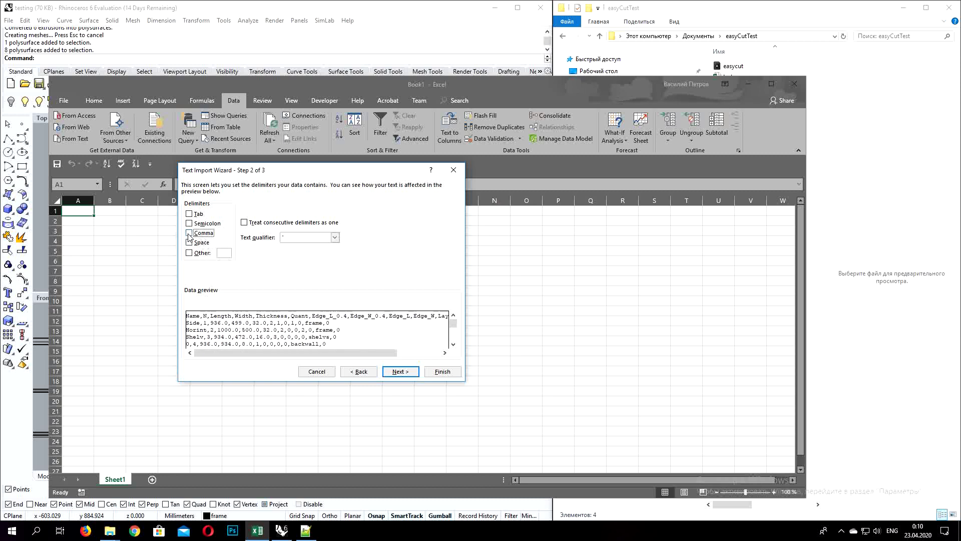
click(190, 234)
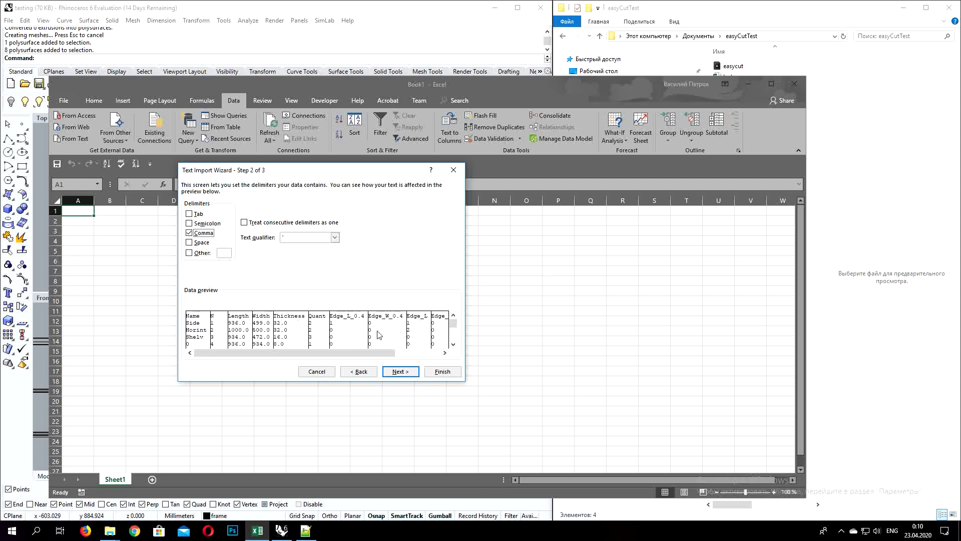
click(388, 373)
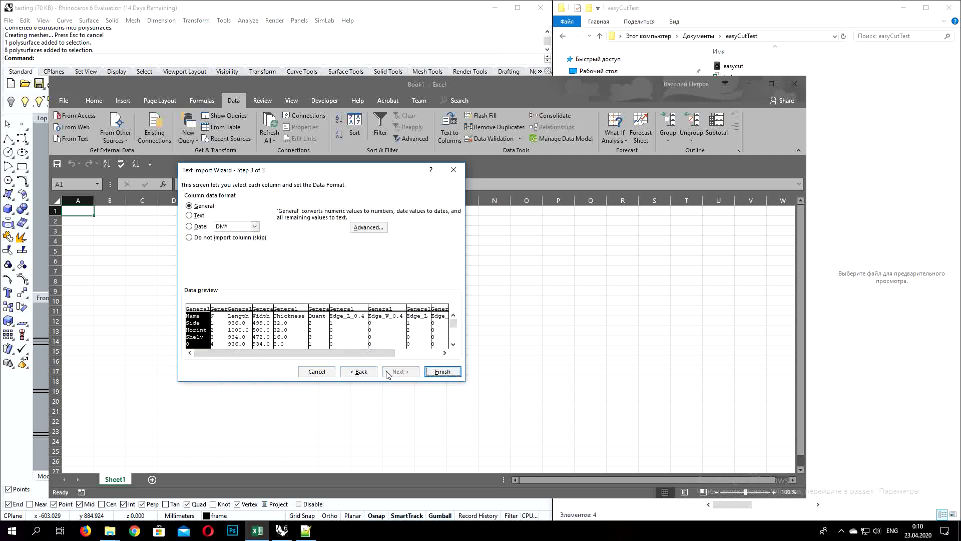
click(444, 375)
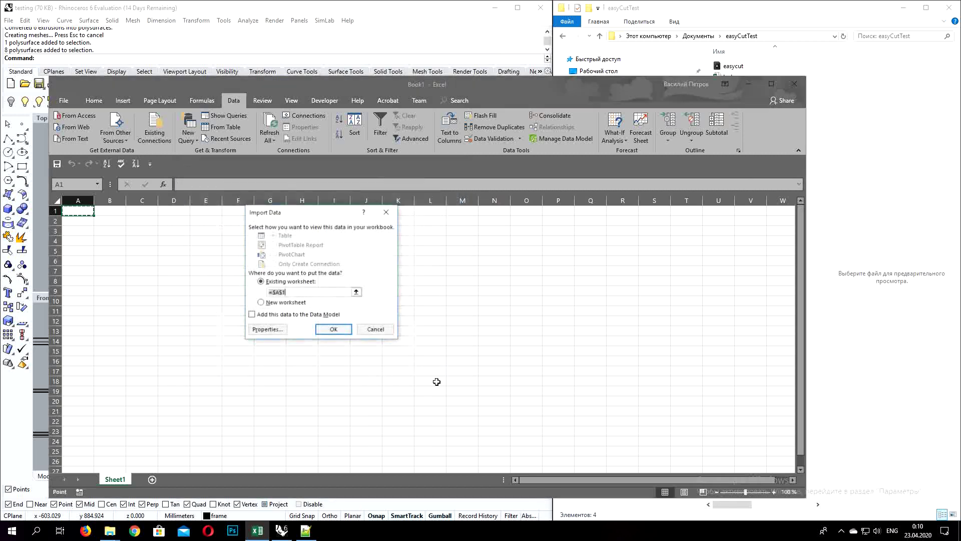
Set the range to overwrite existing cells with no saved query, then place the data at A1.
click(269, 332)
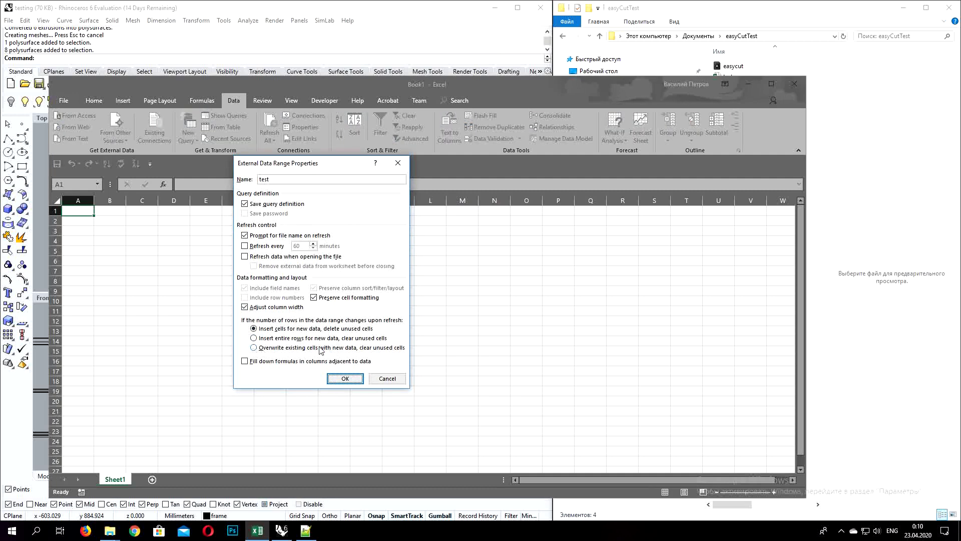
click(269, 348)
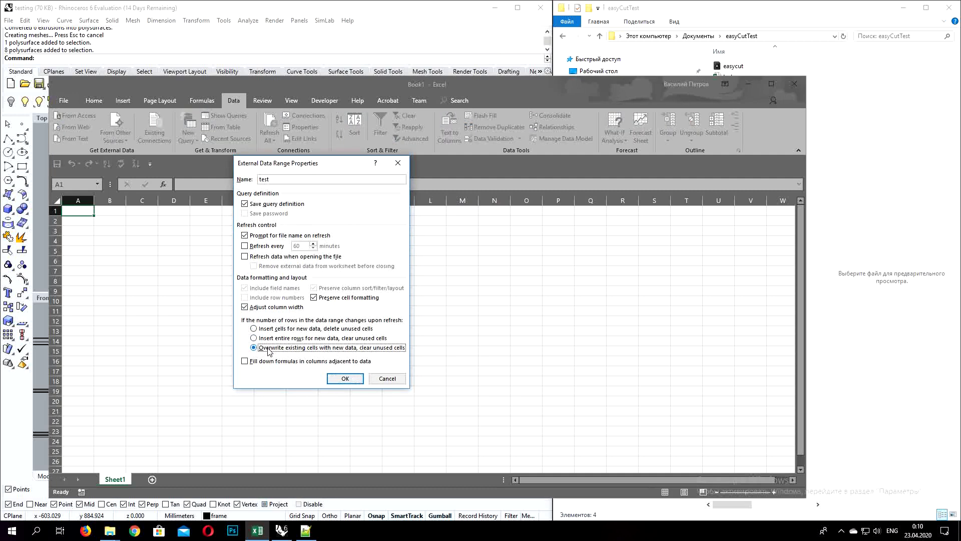
click(275, 204)
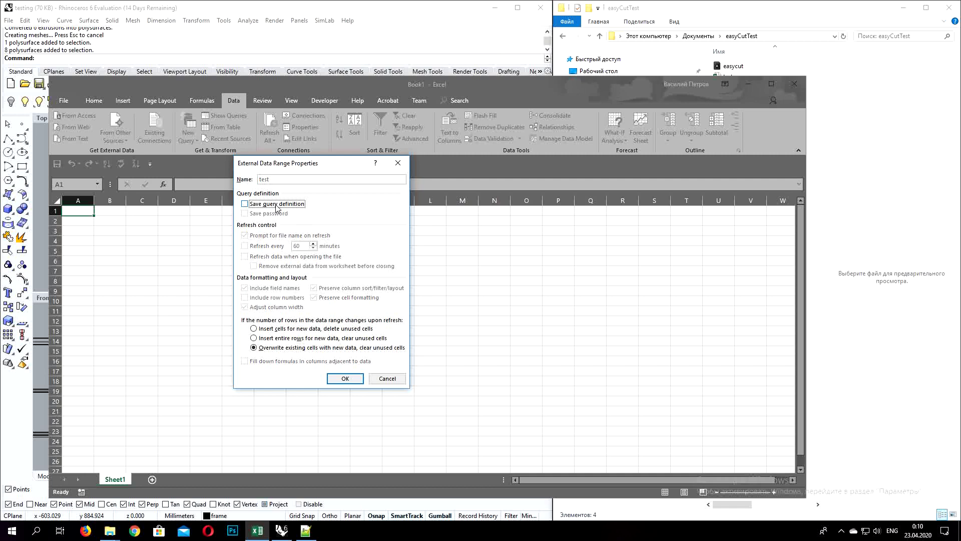
click(345, 378)
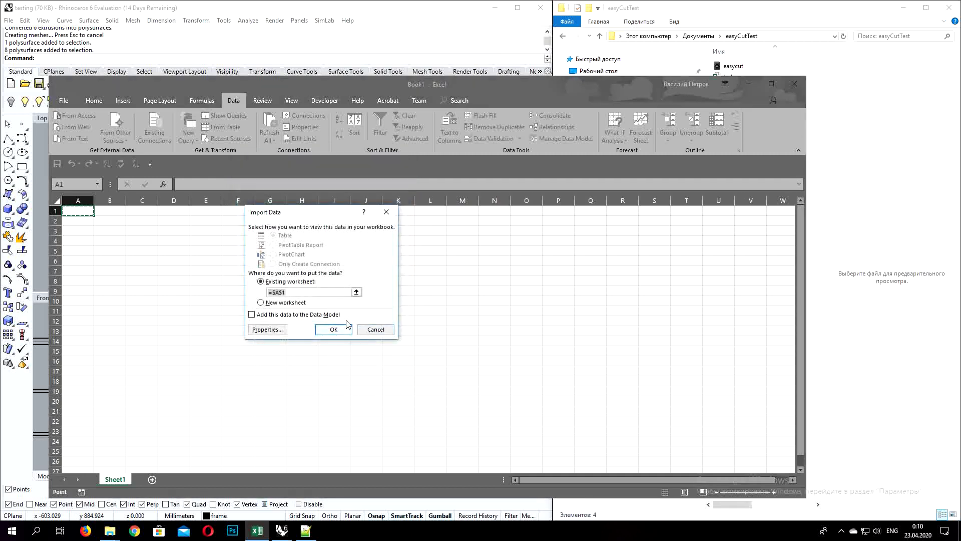
click(343, 331)
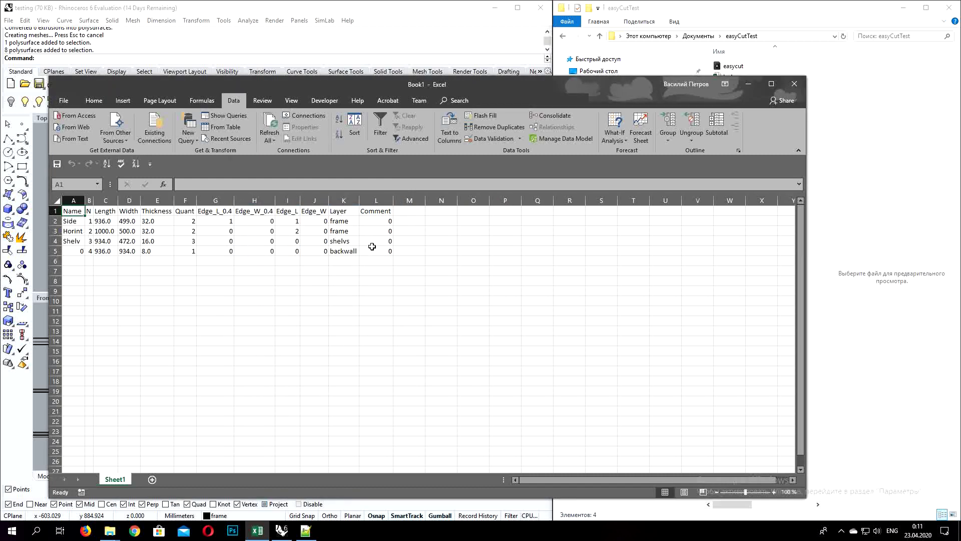
drag(383, 251, 46, 192)
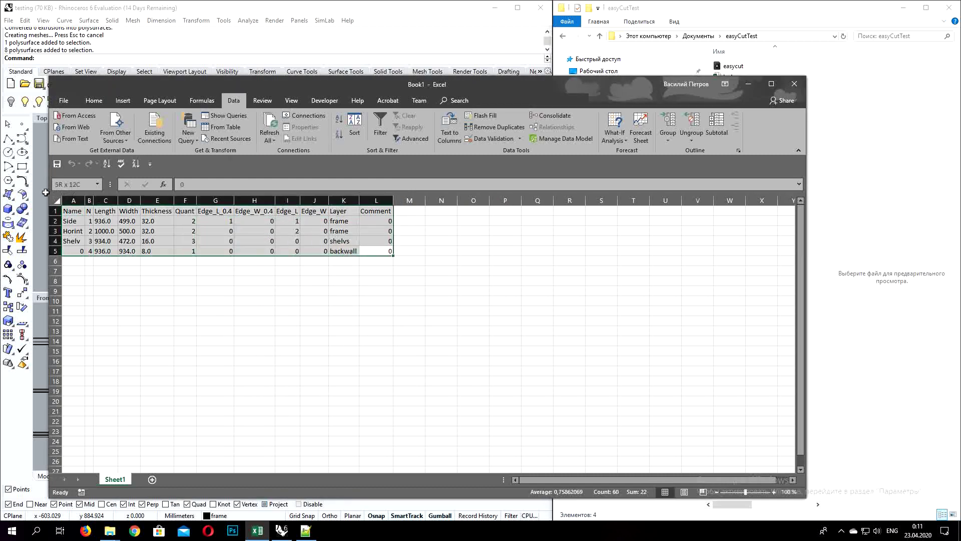
click(113, 221)
click(218, 271)
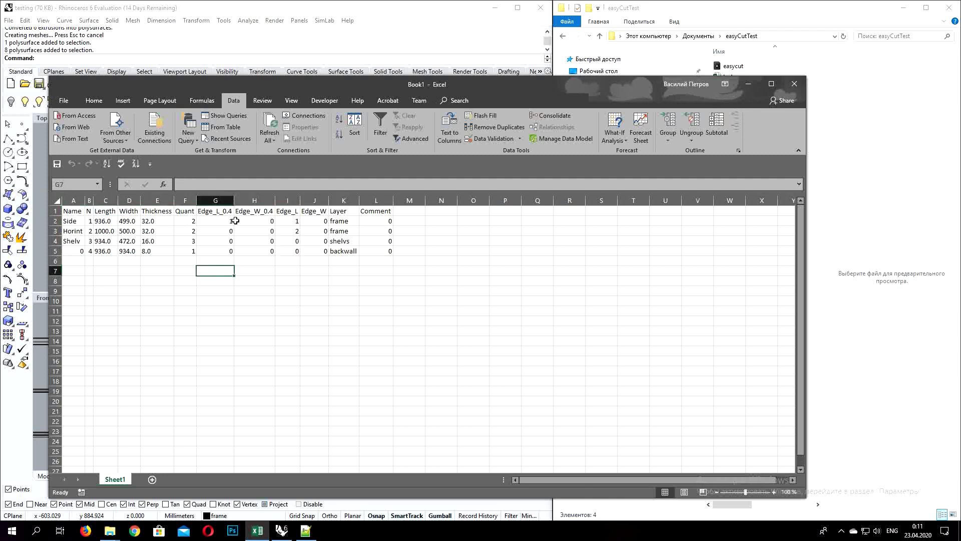
click(254, 221)
click(343, 261)
click(216, 262)
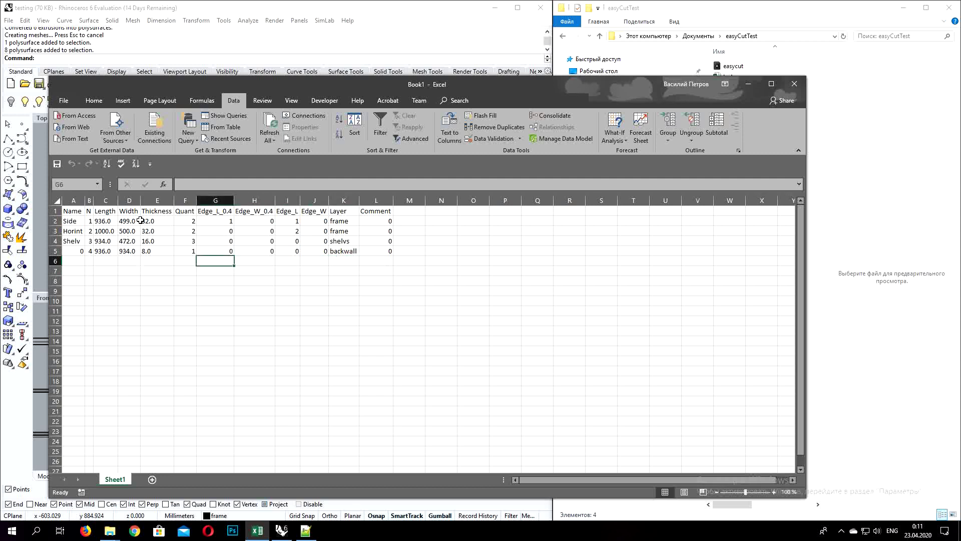
click(184, 263)
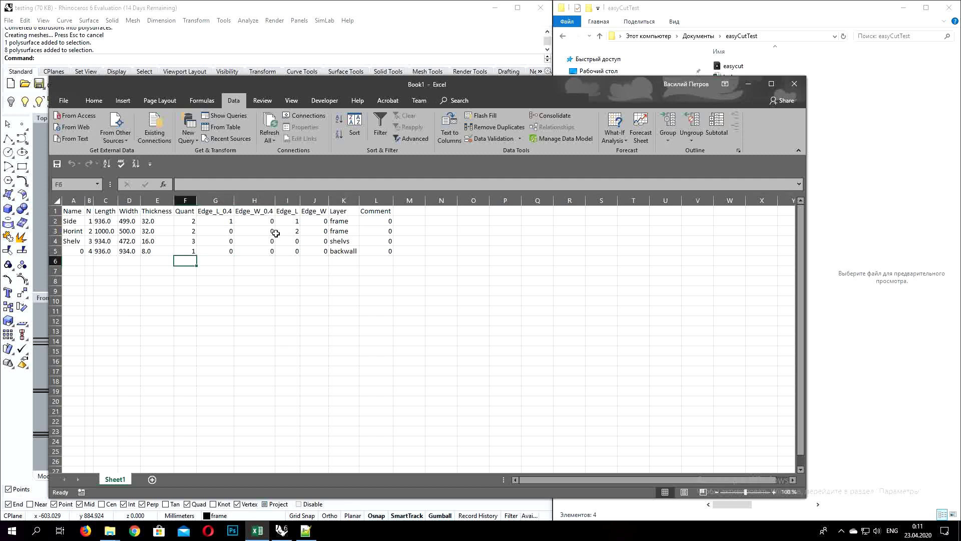